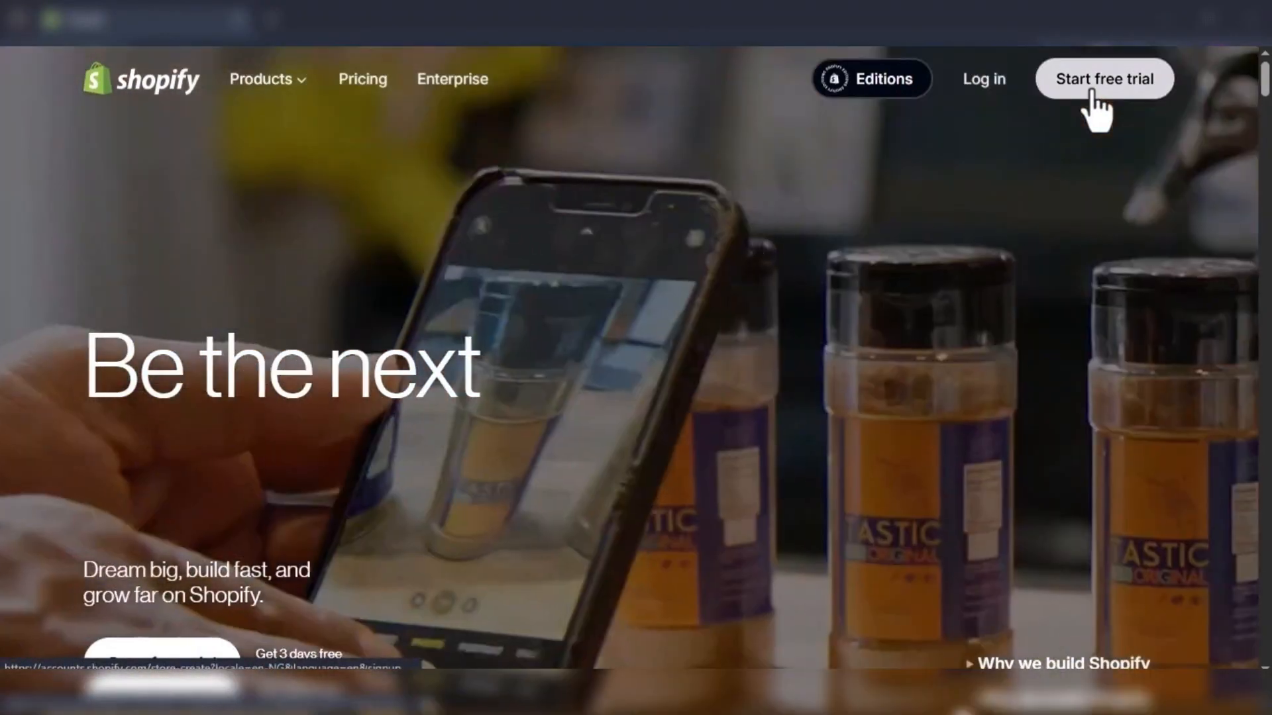
- Start a Shopify free trial as someone not selling yet who plans to sell dropshipping products, choosing email sign-up
left_click(1089, 86)
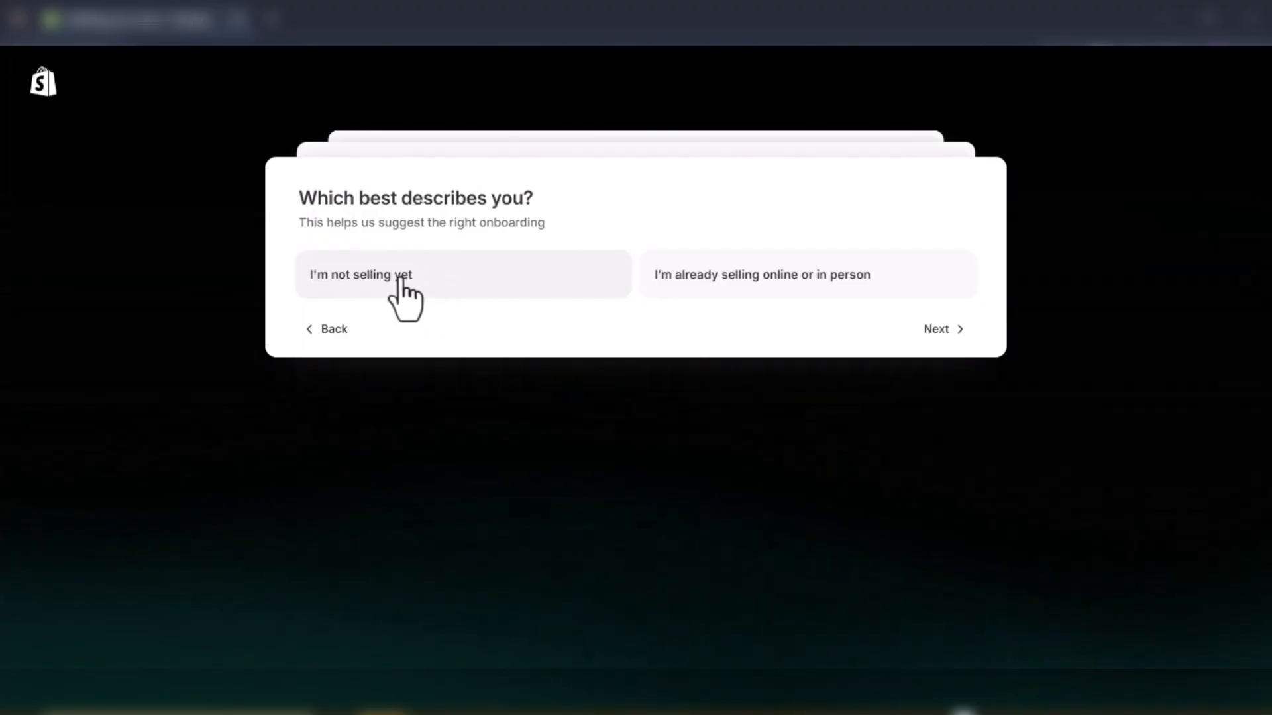
left_click(420, 303)
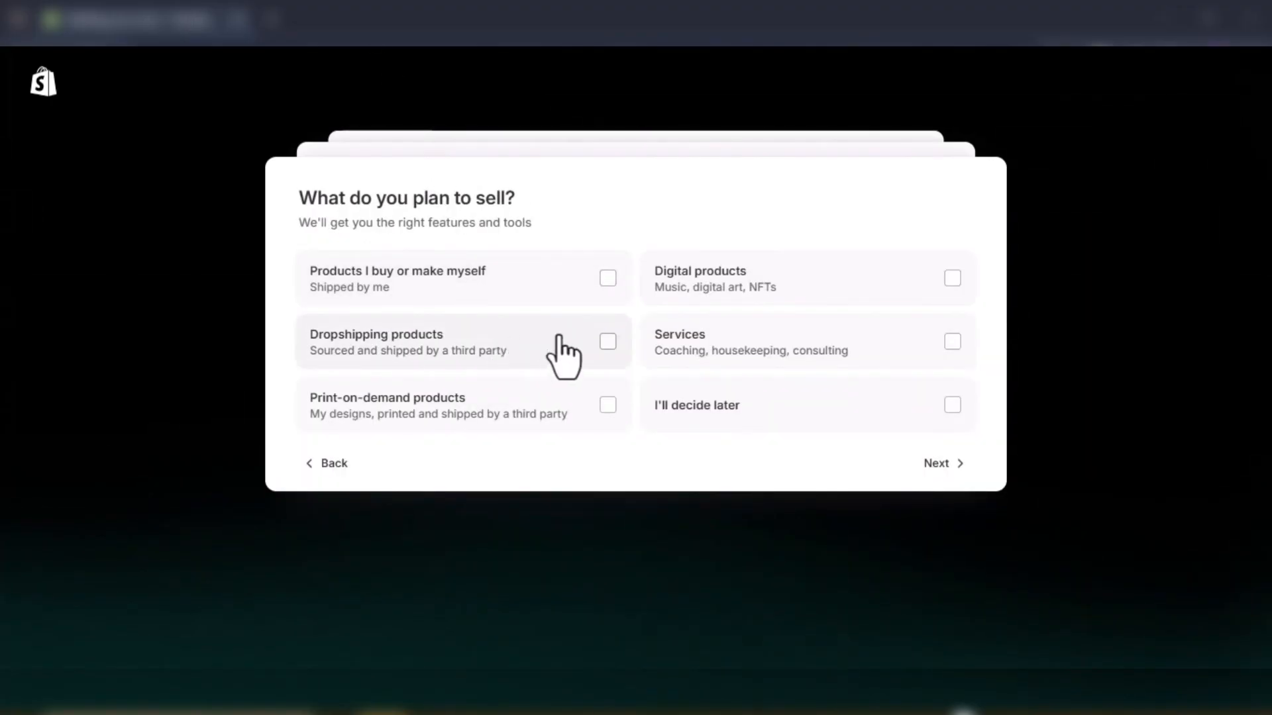
left_click(607, 342)
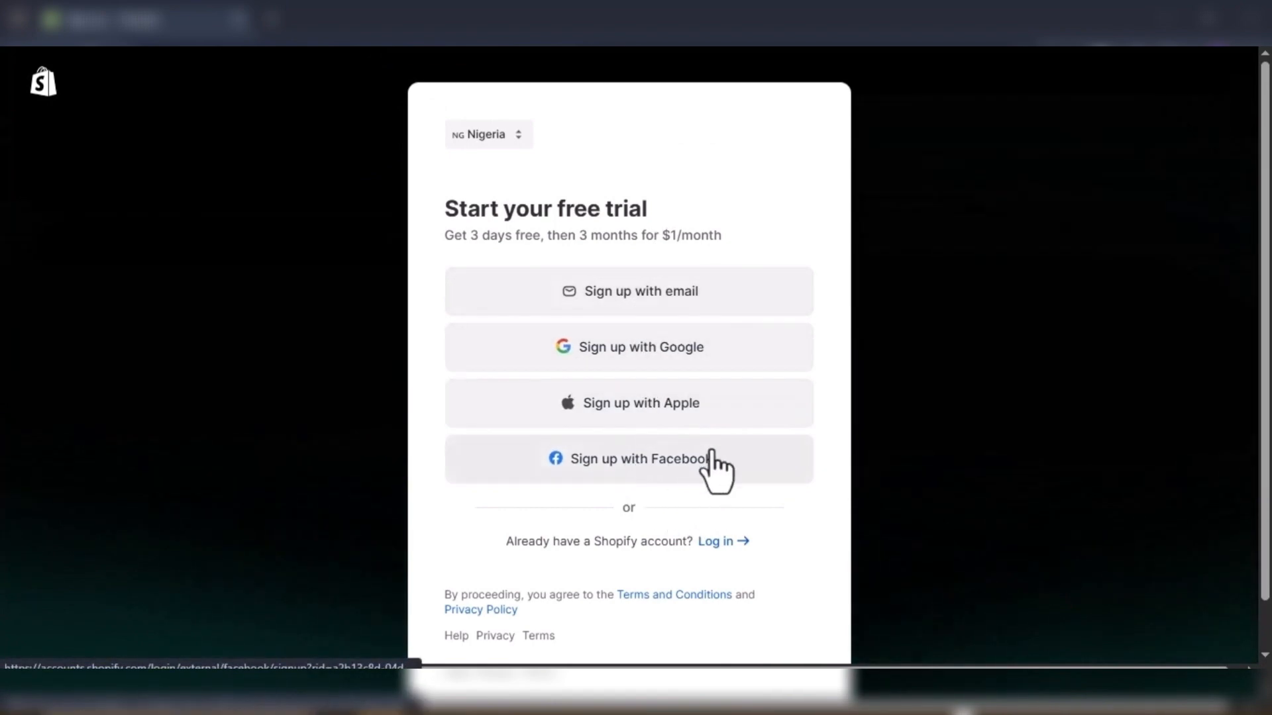
left_click(638, 300)
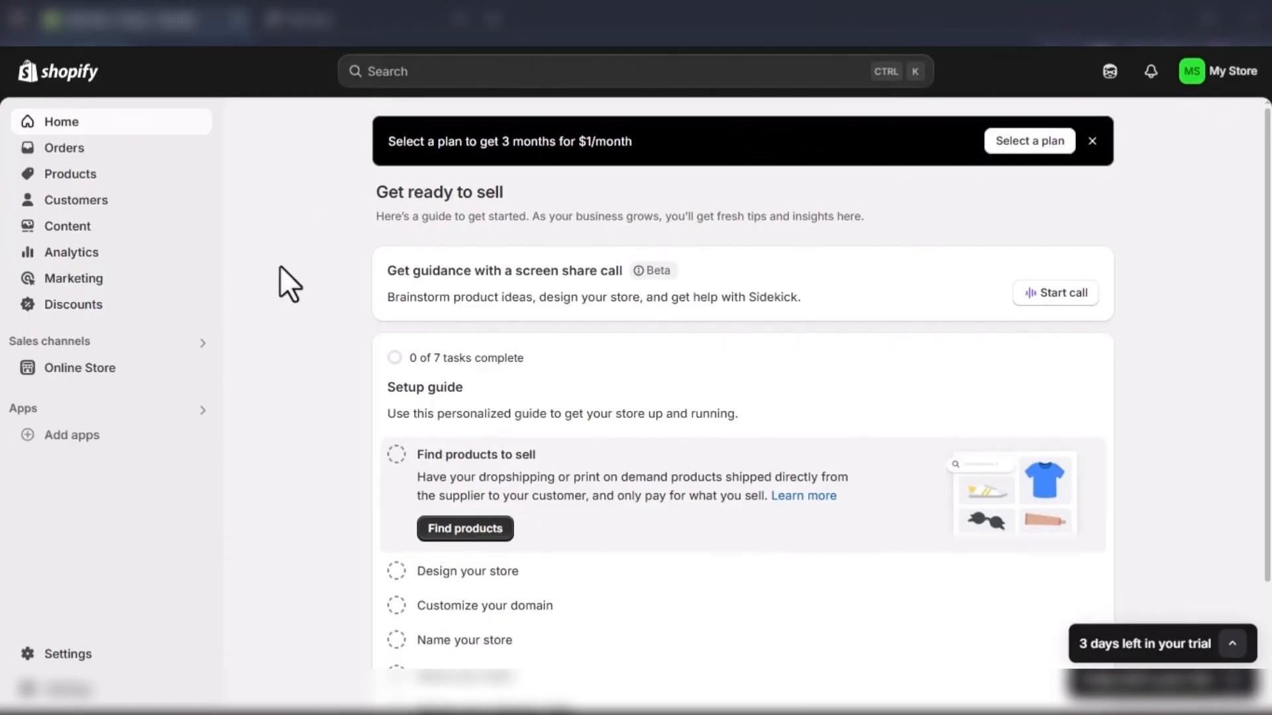
- Open the online store's Themes page and look over the current theme
left_click(93, 371)
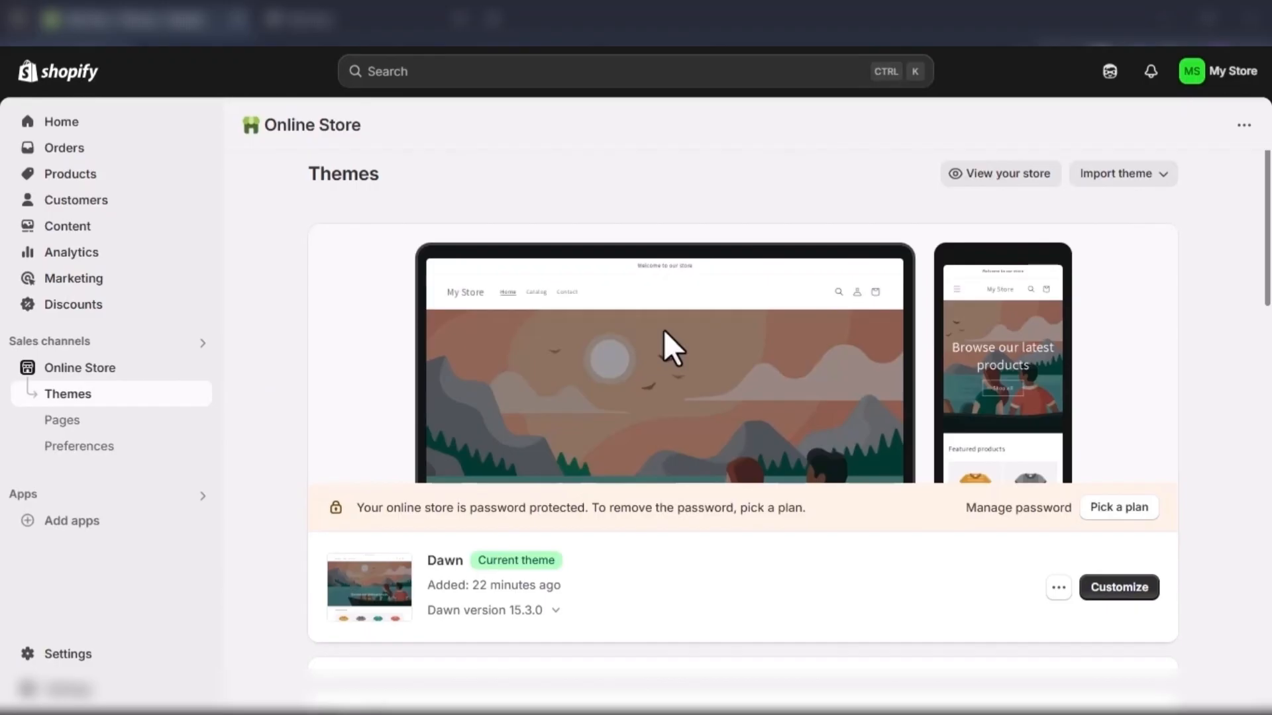
scroll(664, 330, "down", 4)
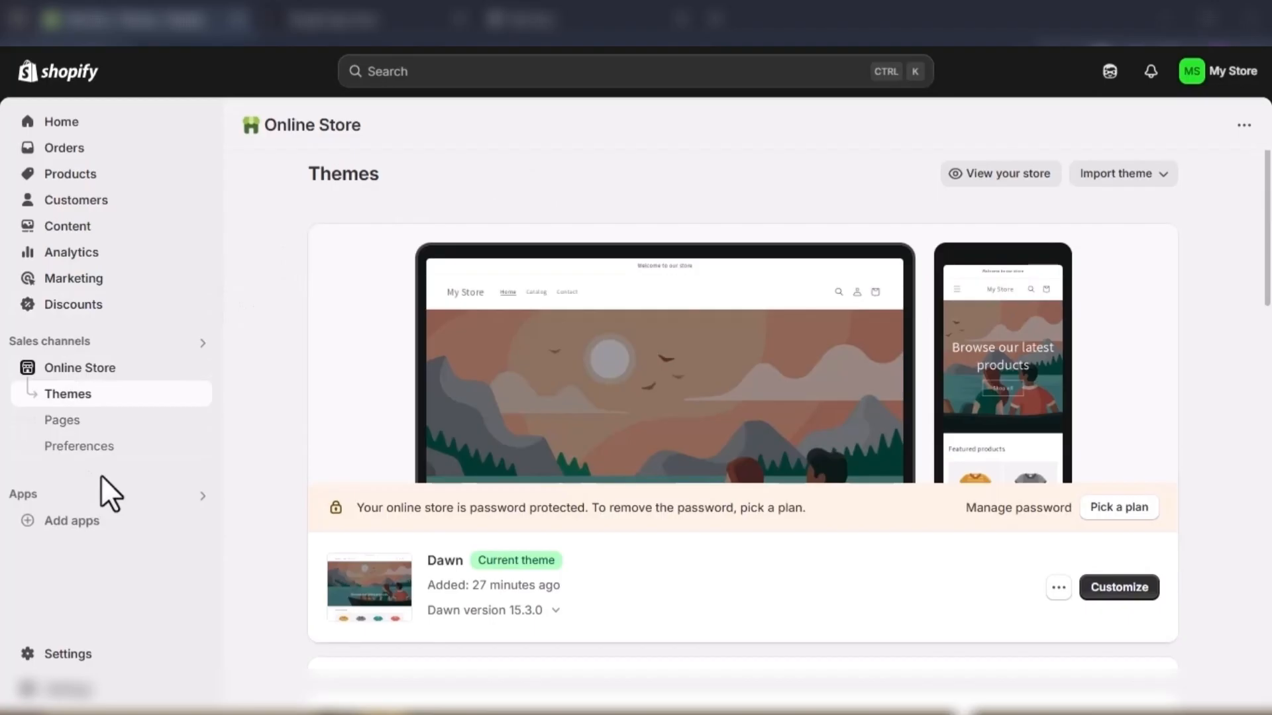
- Open the Shopify App Store from the store's Apps and sales channels settings
left_click(63, 653)
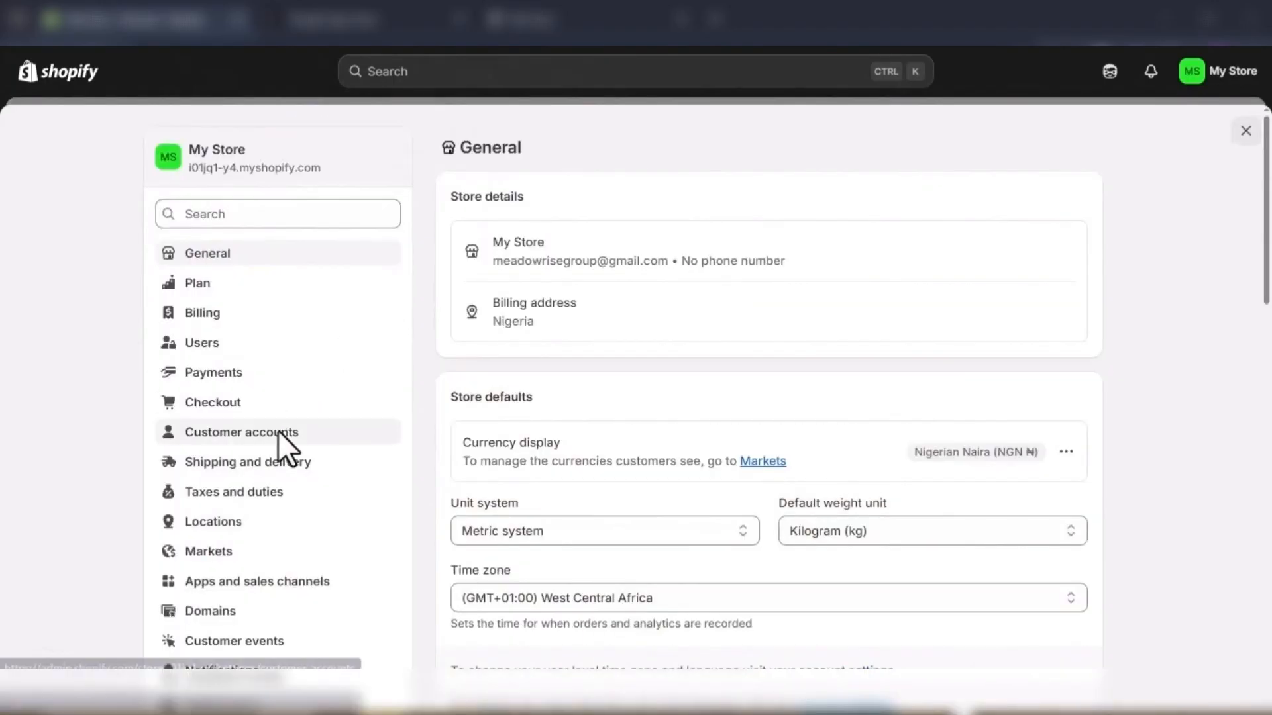
scroll(276, 430, "down", 3)
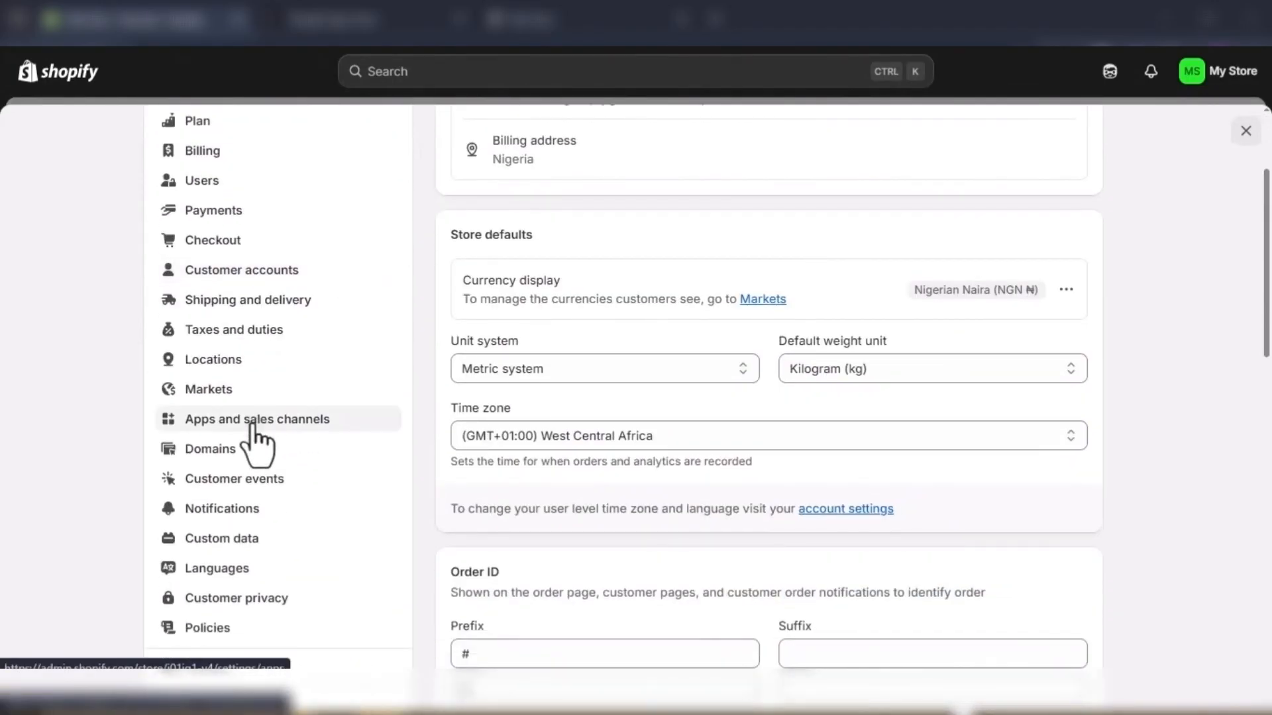
left_click(252, 422)
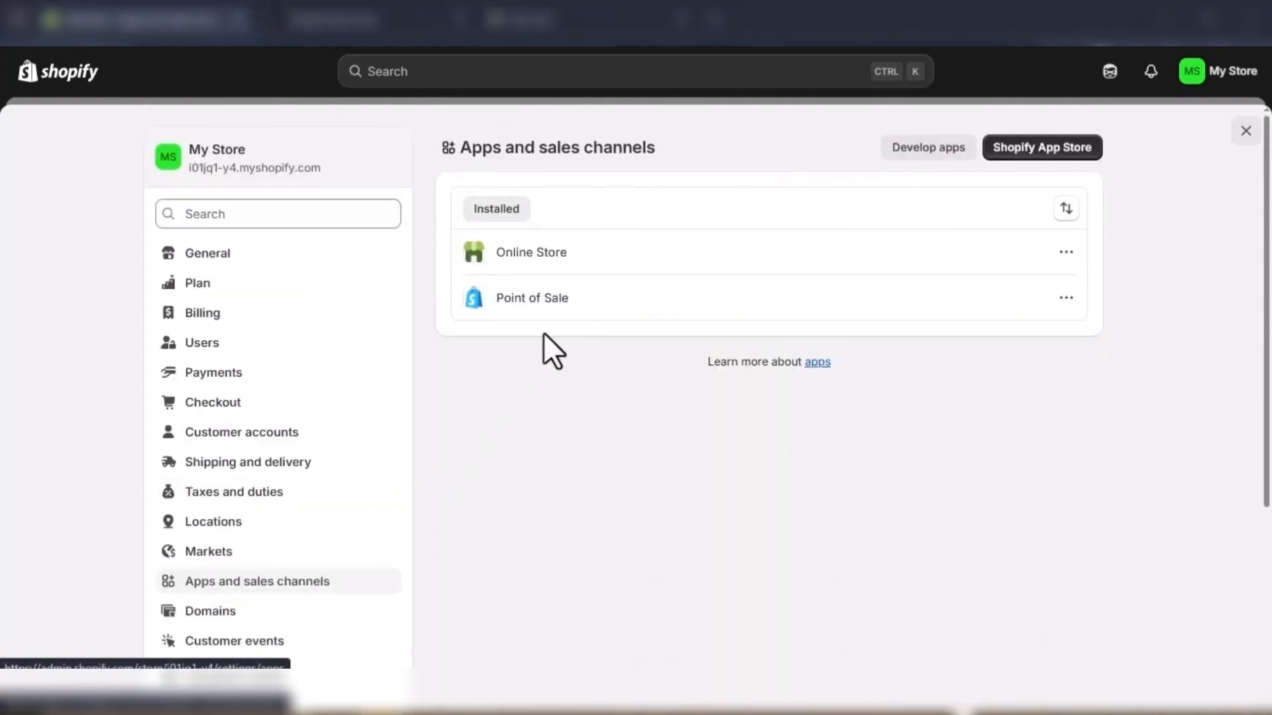
left_click(1043, 159)
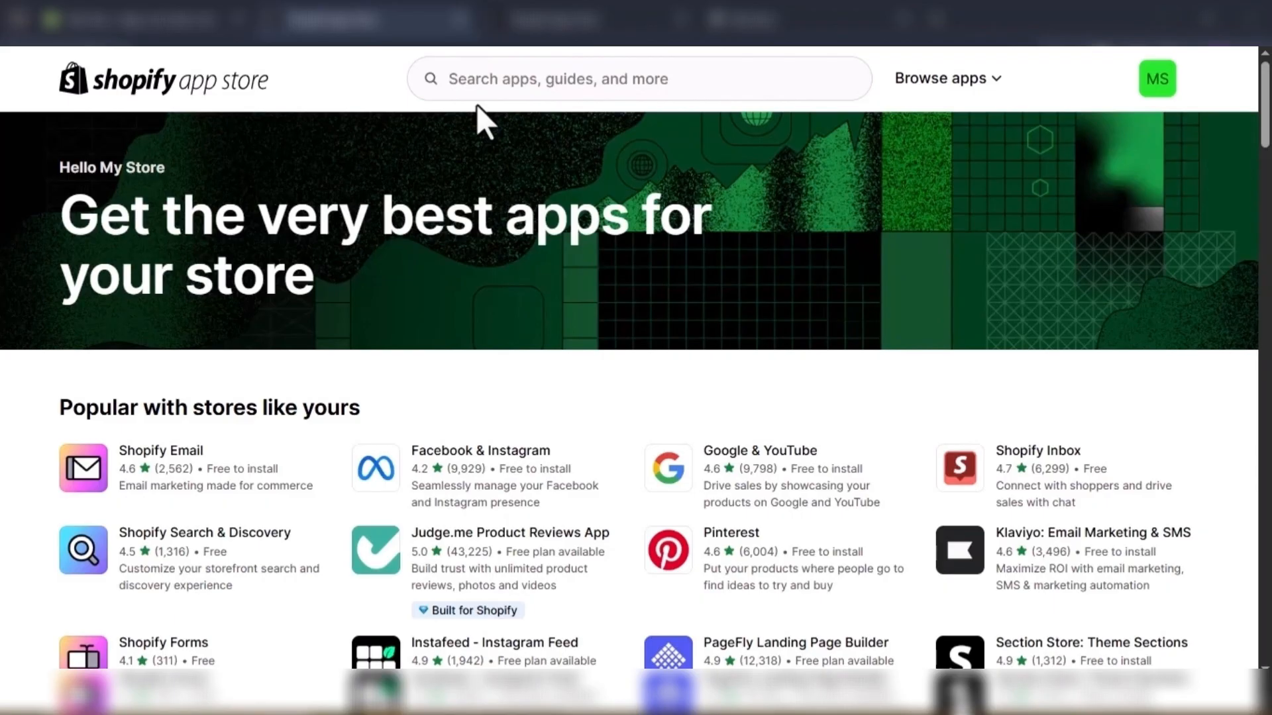
- Find "dsers" in the app store and install the DSers-AliExpress Dropshipping app
left_click(474, 85)
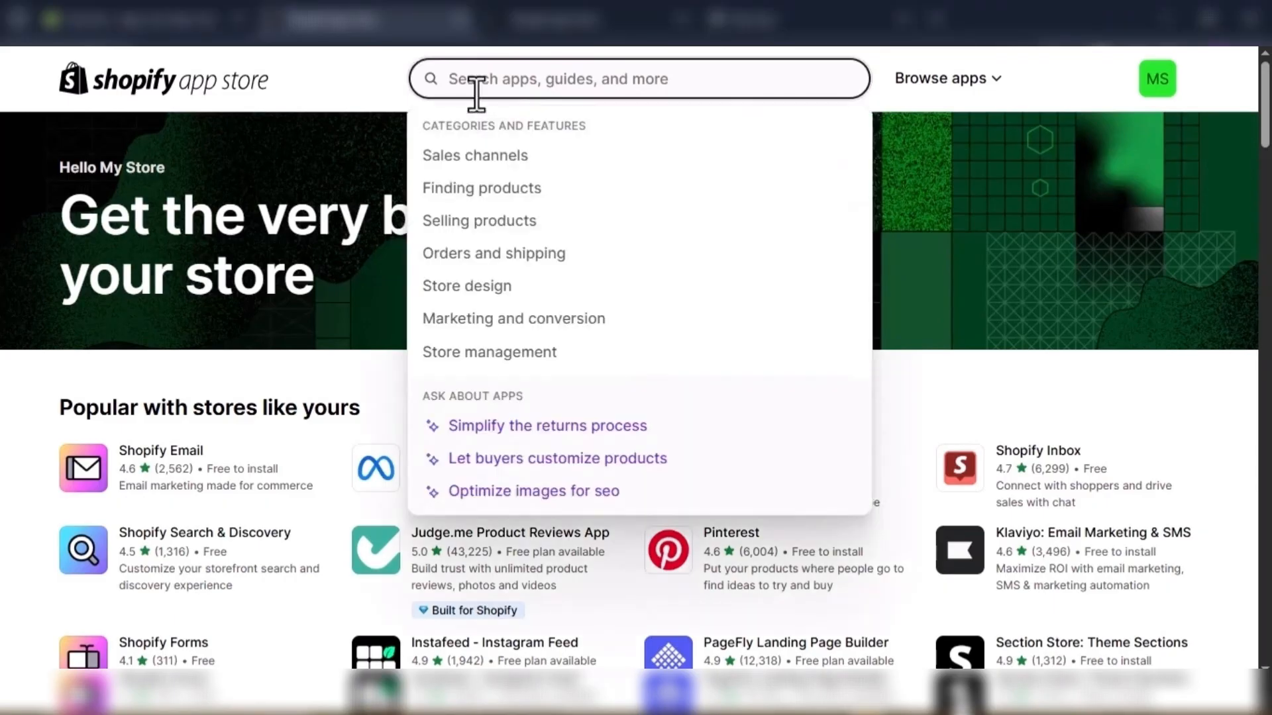
type("dsers")
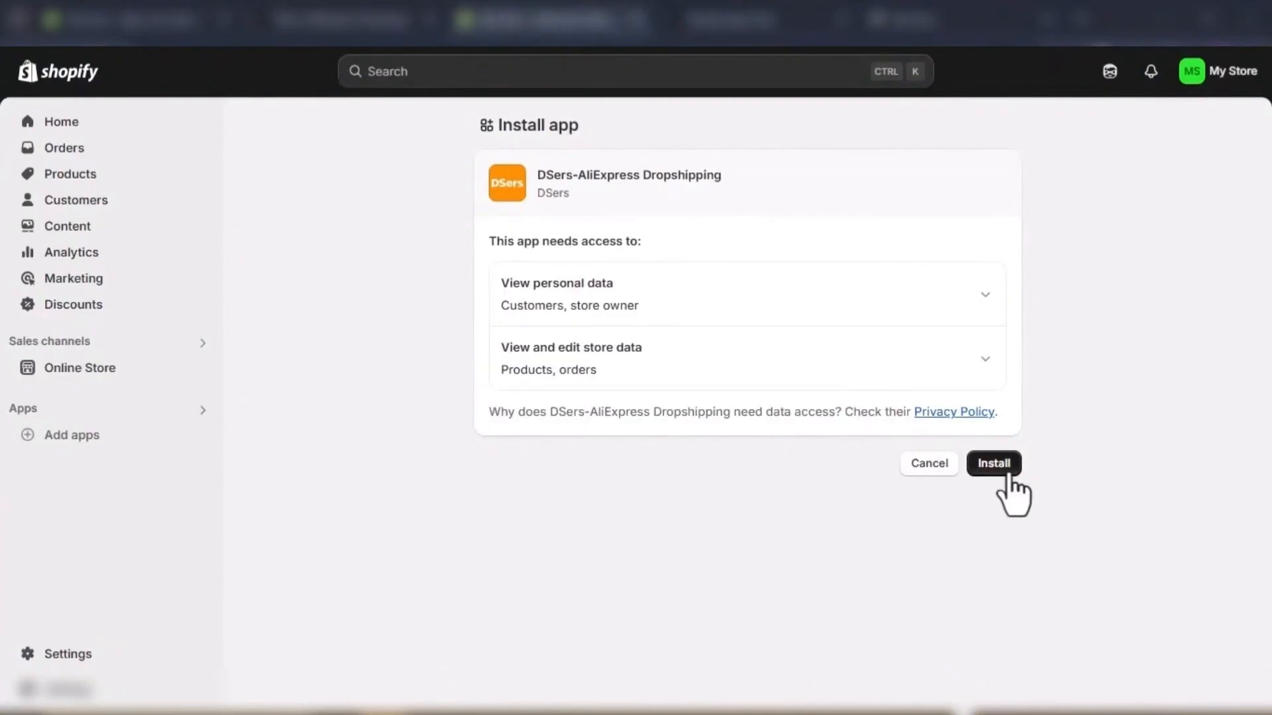
left_click(1008, 478)
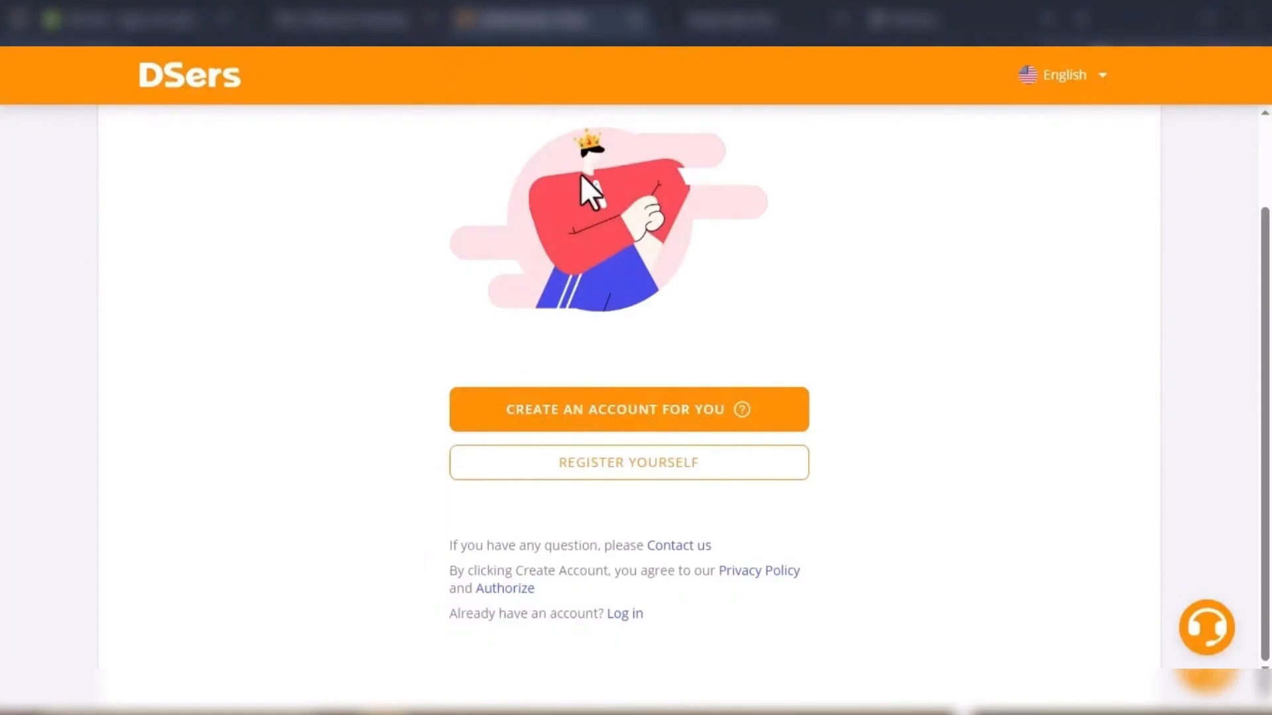
- Register for a DSers account and choose the free Basic plan
left_click(586, 410)
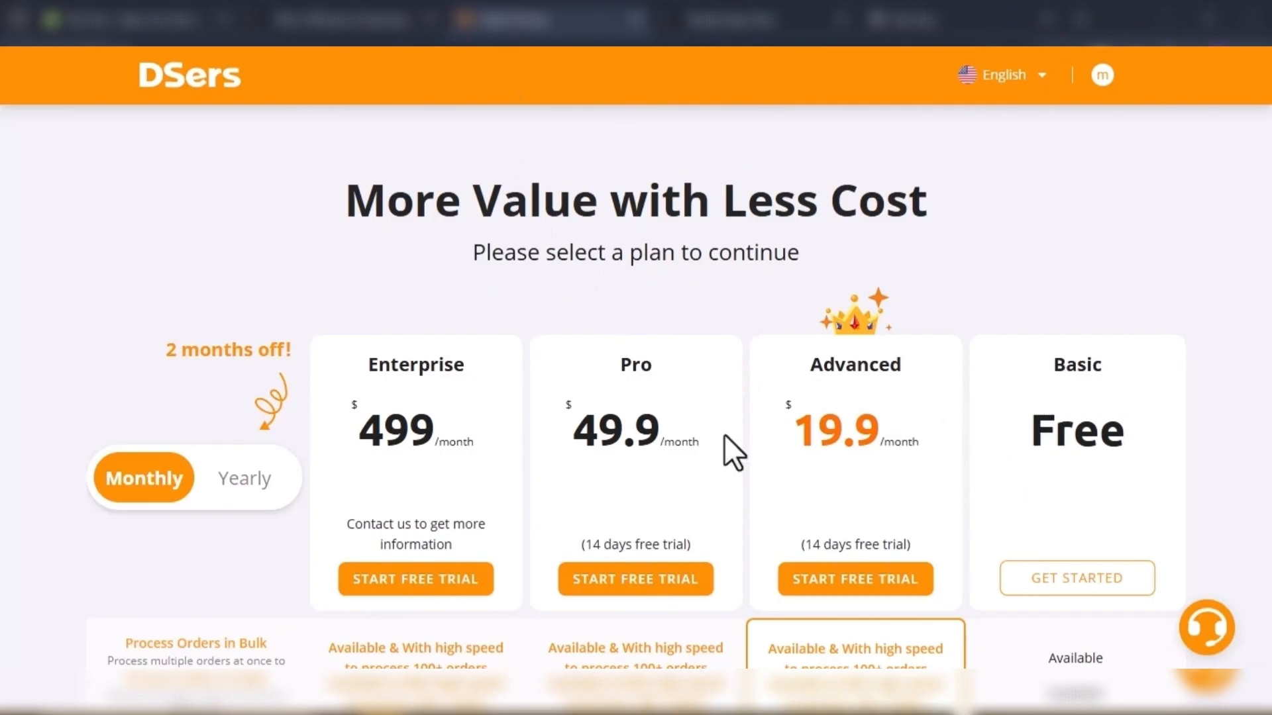
scroll(453, 412, "down", 3)
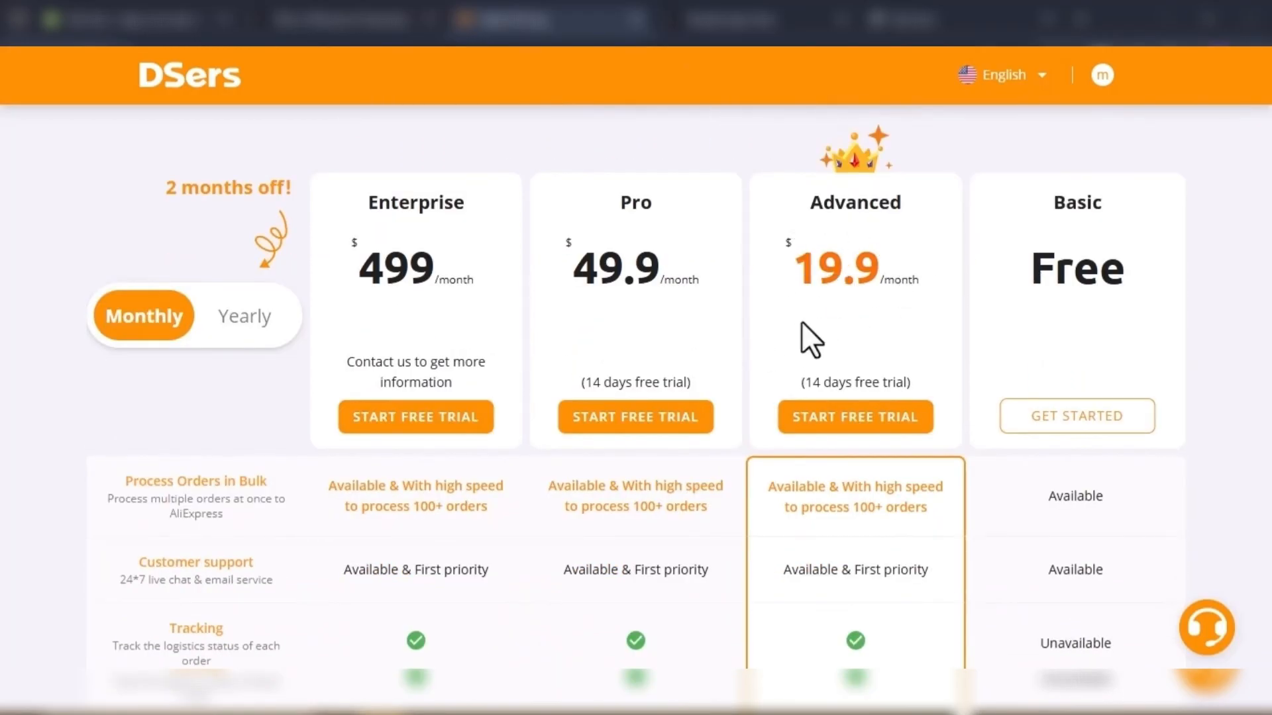
left_click(1098, 437)
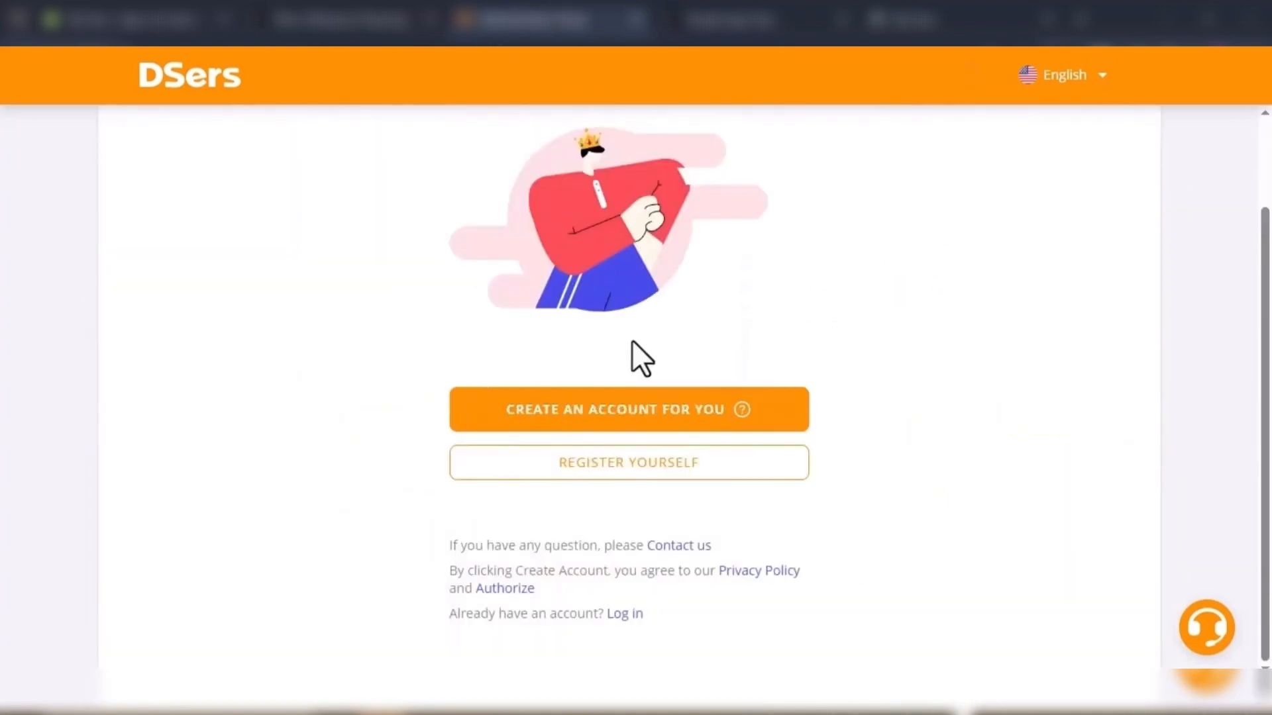
left_click(653, 468)
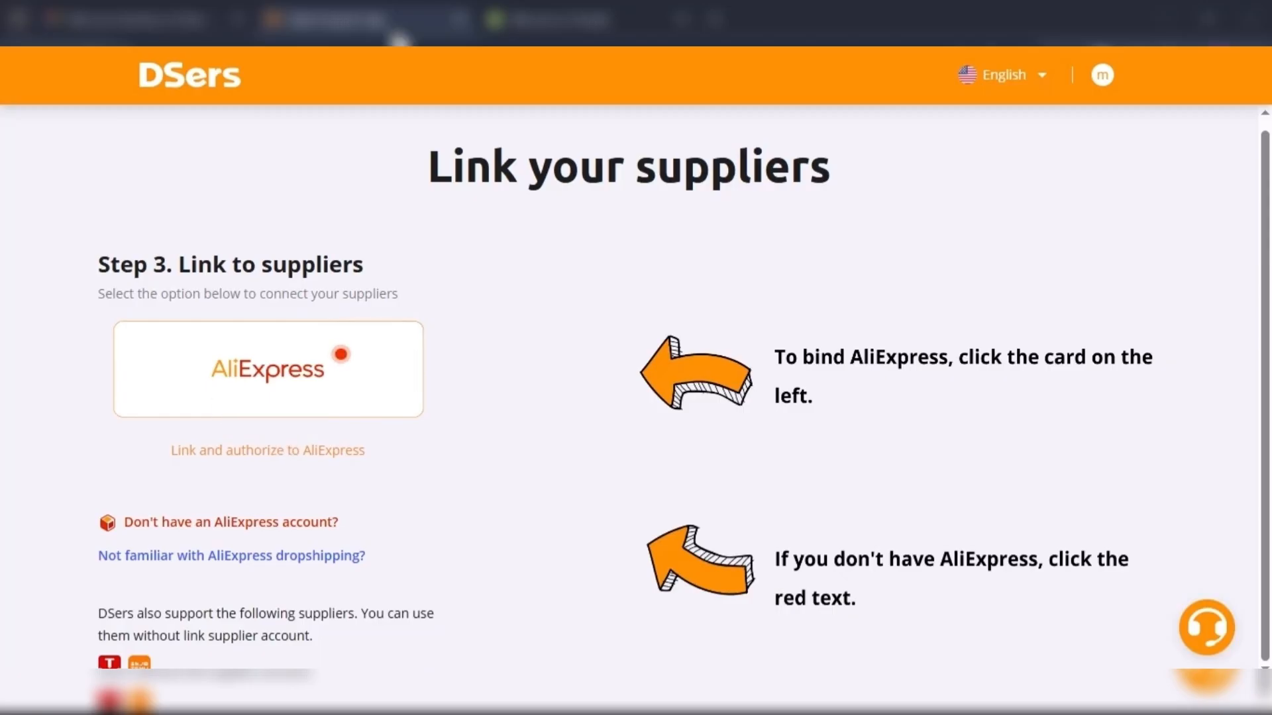
- Link AliExpress as the supplier by registering with the account email and authorizing DSers to access the account
left_click(306, 453)
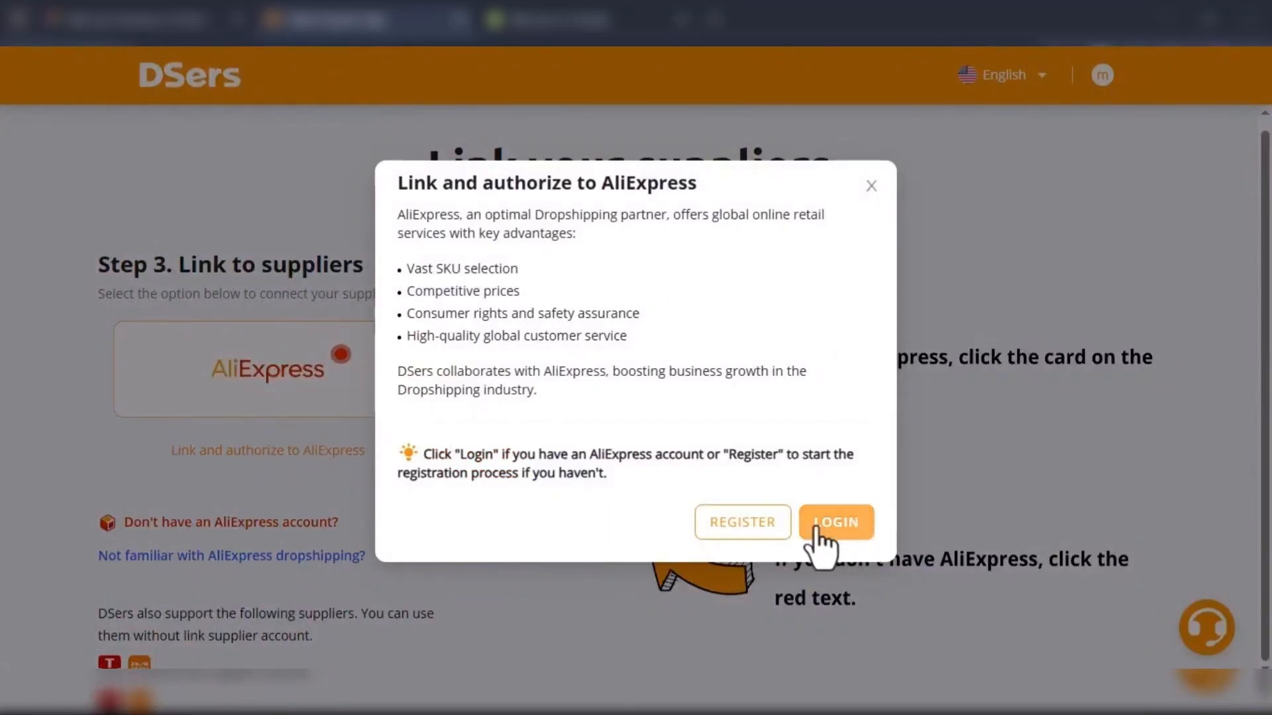
left_click(738, 538)
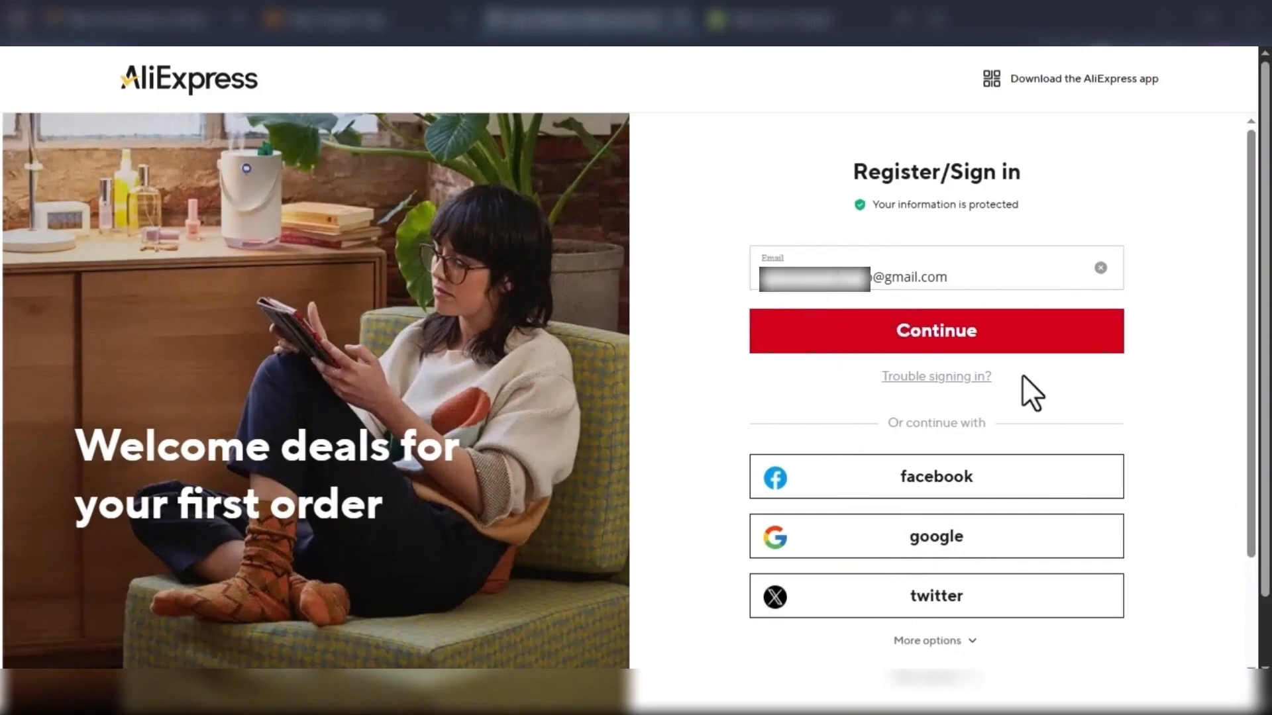
left_click(907, 333)
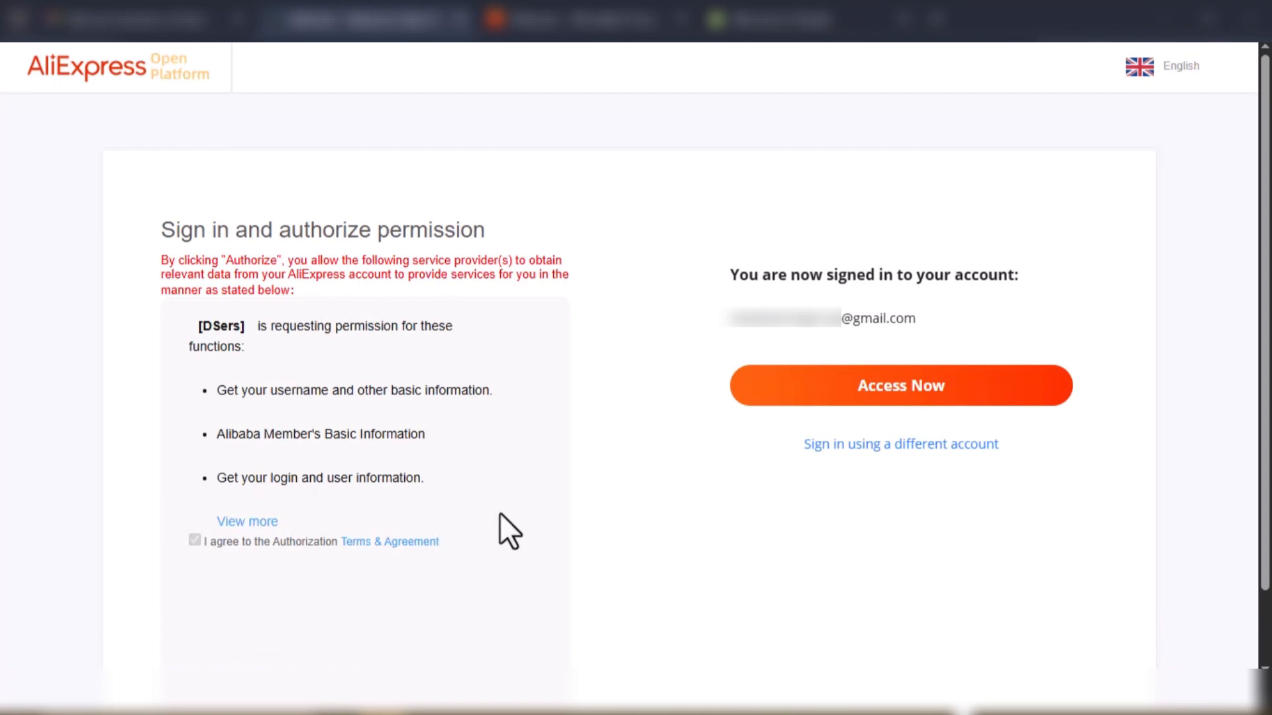
left_click(868, 387)
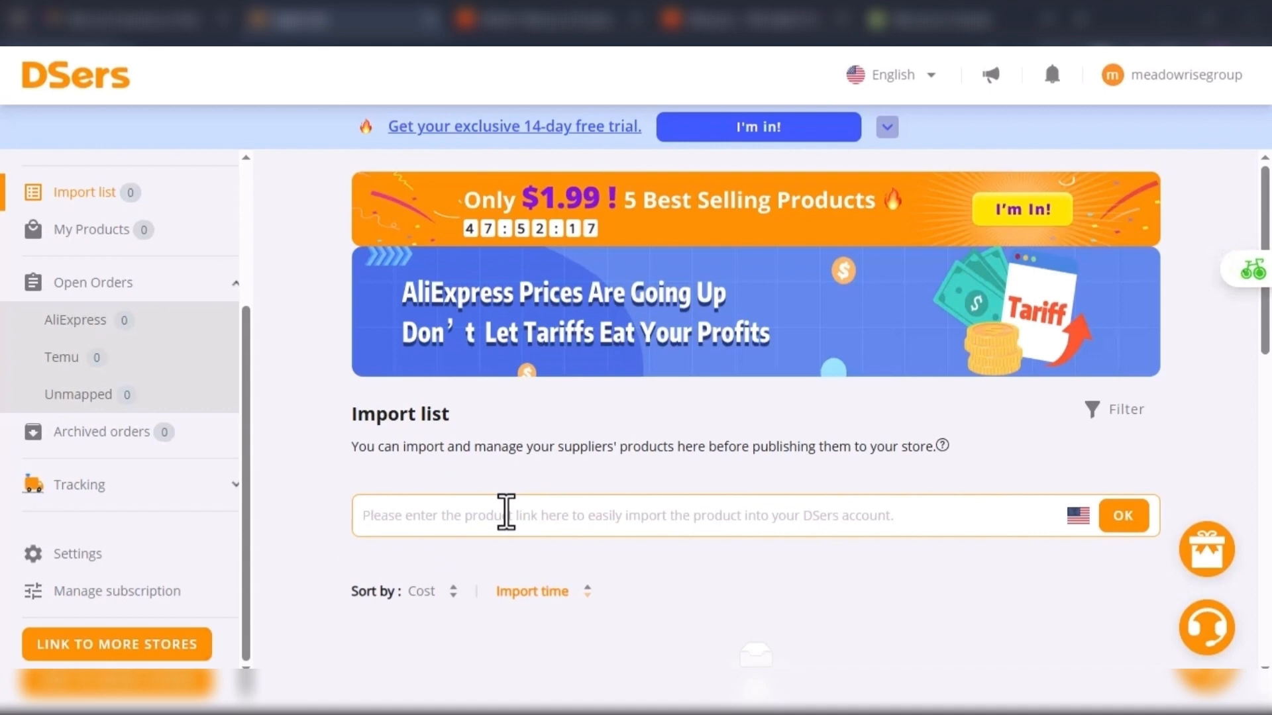
- Look over the recommended products in the import list, and check the sales channel on the My Products page
scroll(506, 513, "down", 7)
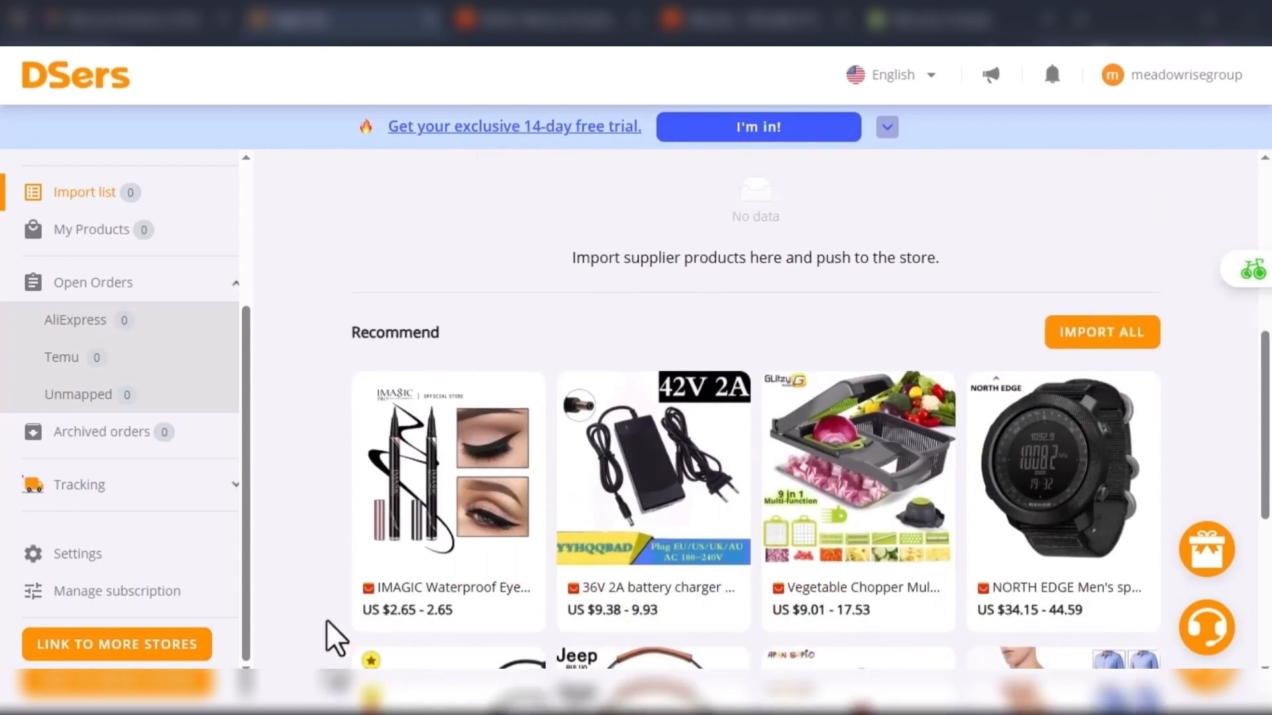
mouse_move(422, 611)
scroll(417, 619, "down", 2)
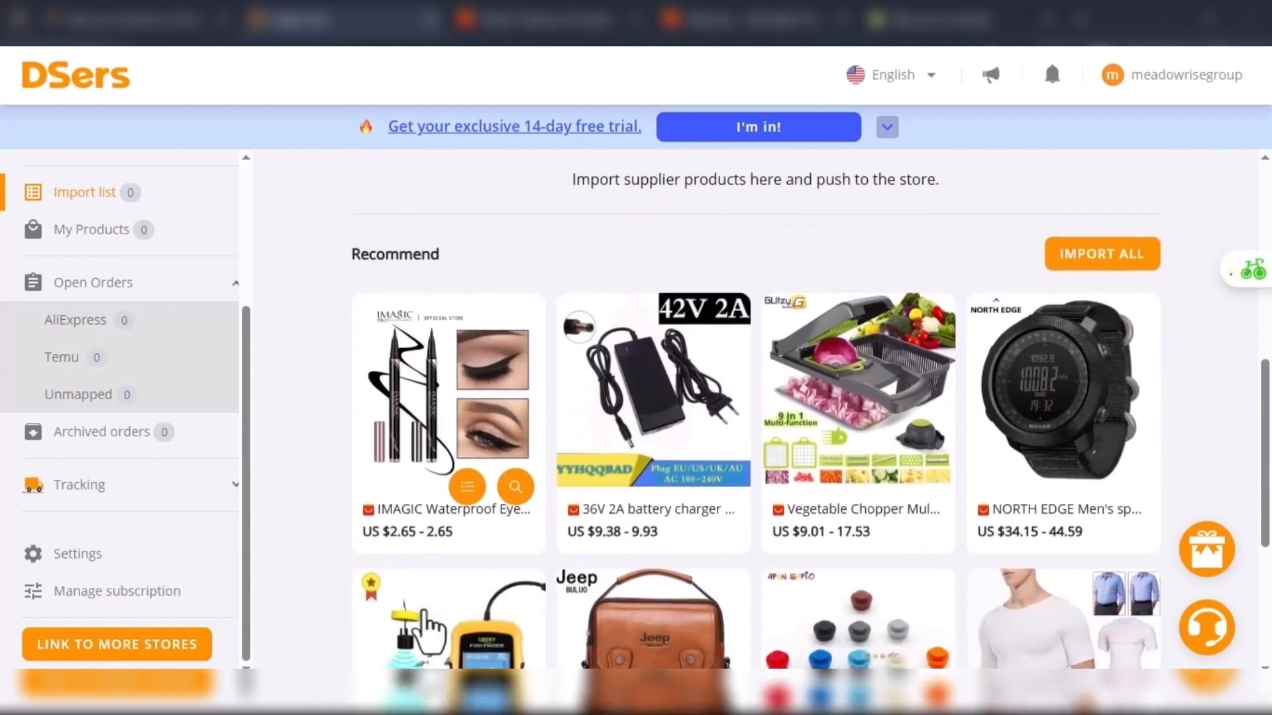
scroll(438, 623, "up", 4)
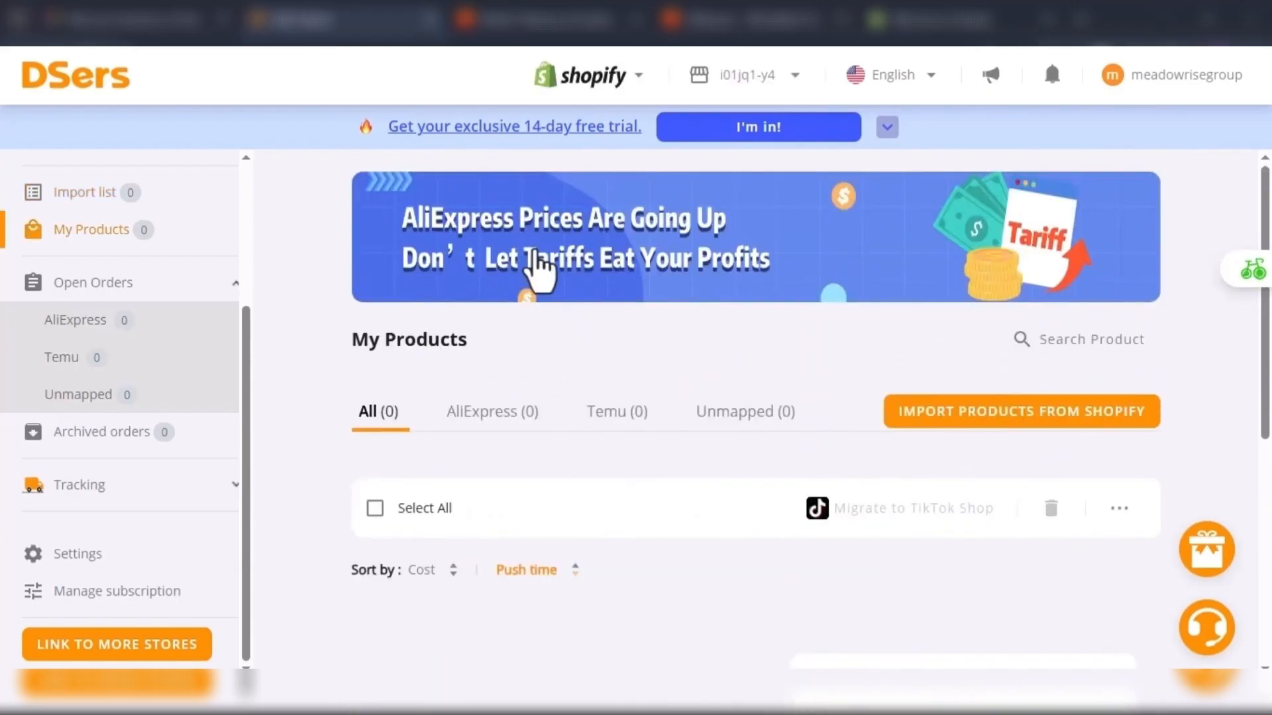
left_click(586, 79)
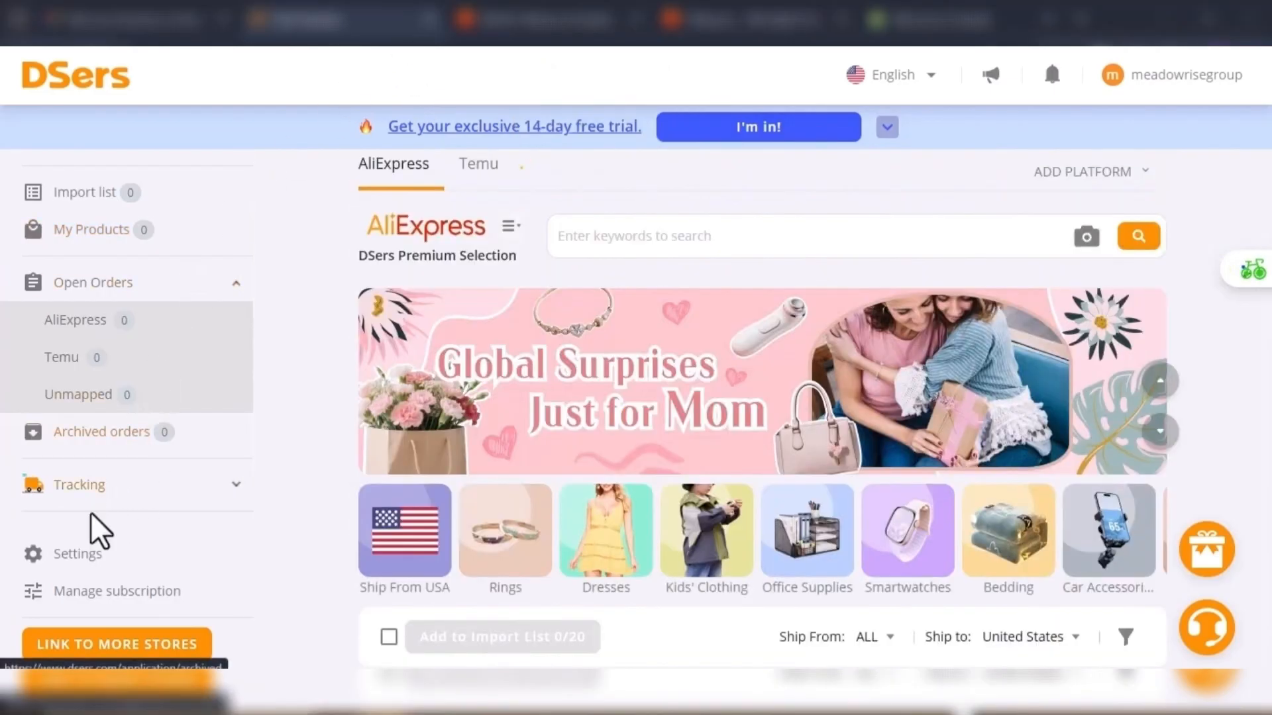
- Examine the sales channel and supplier connections in the DSers application management settings
left_click(69, 555)
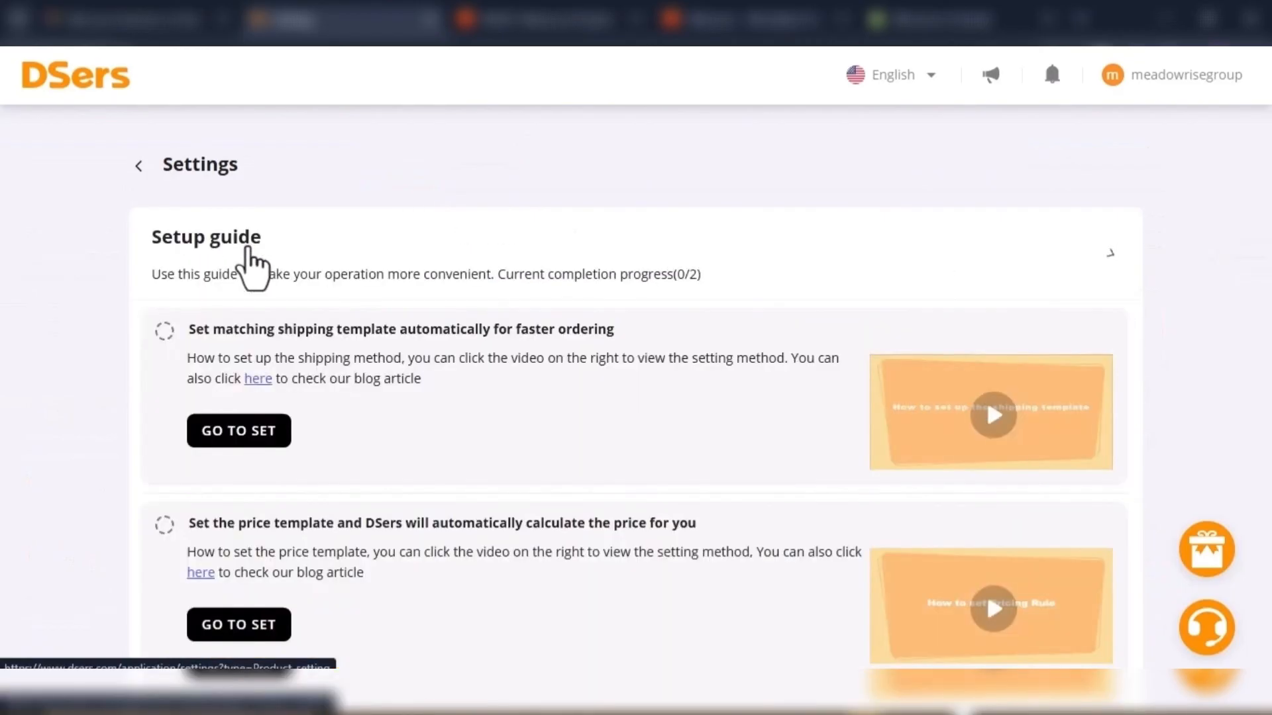
scroll(248, 249, "down", 1)
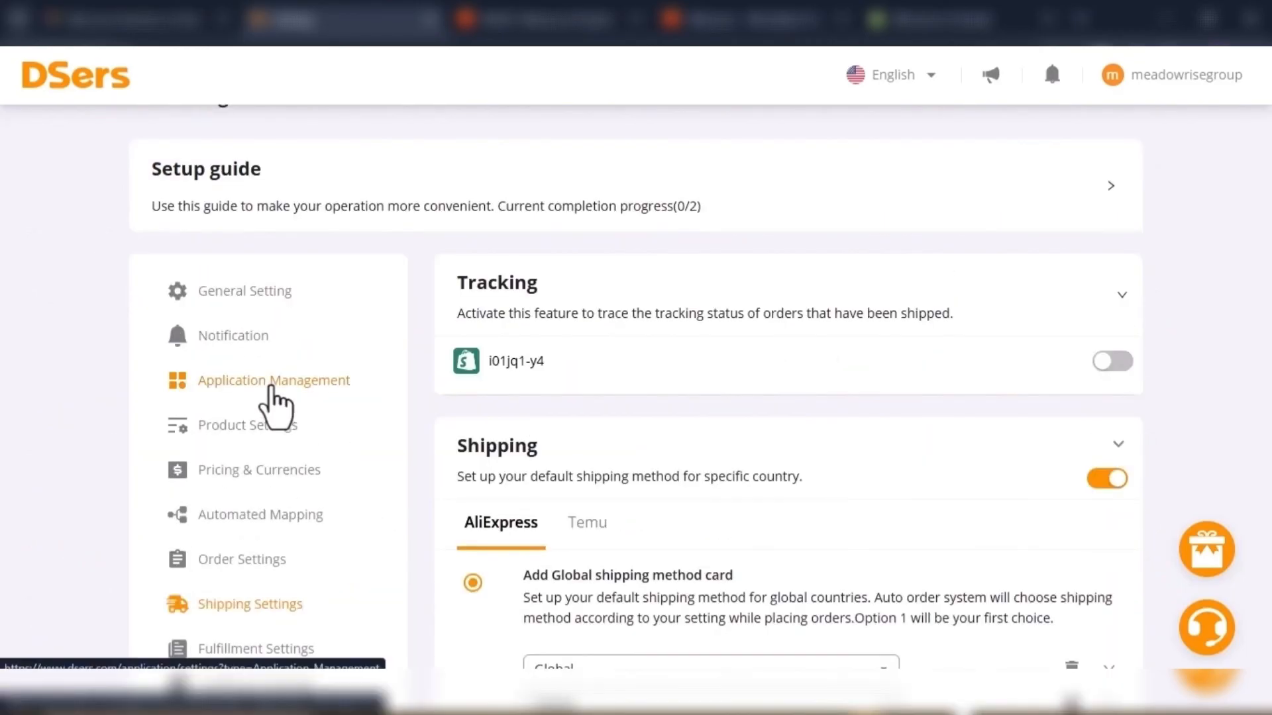
left_click(272, 389)
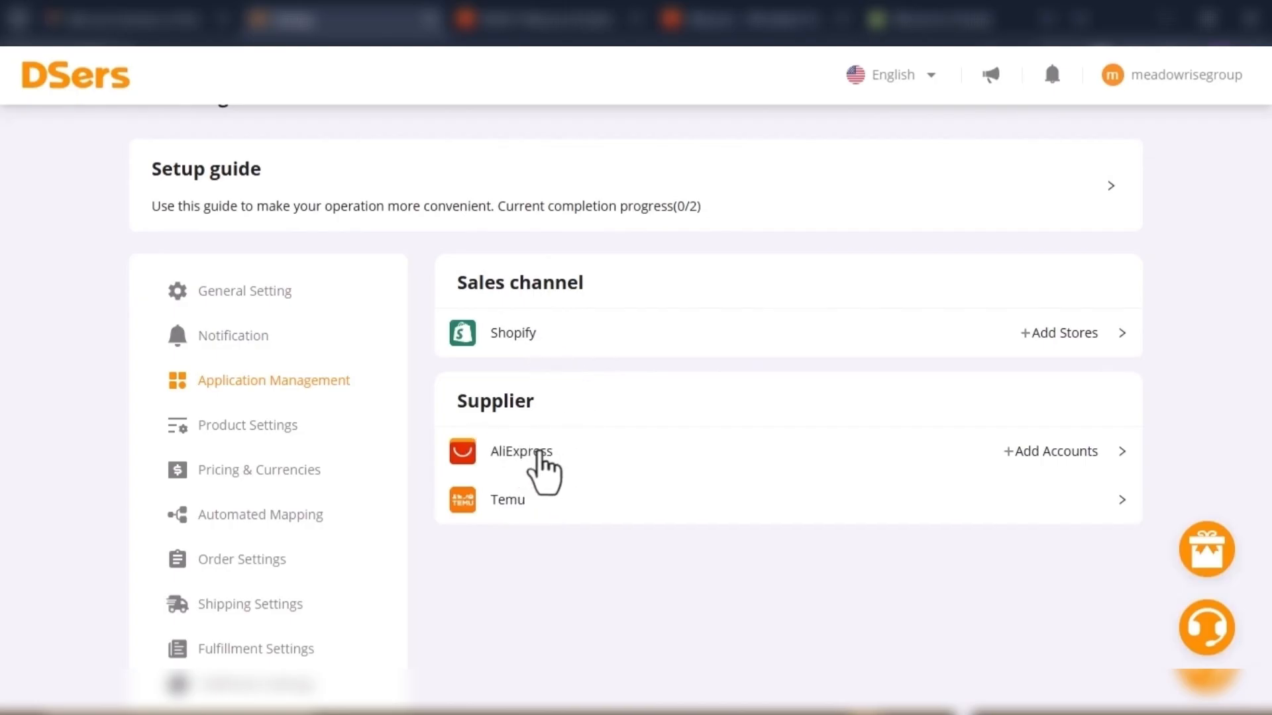
scroll(307, 344, "up", 1)
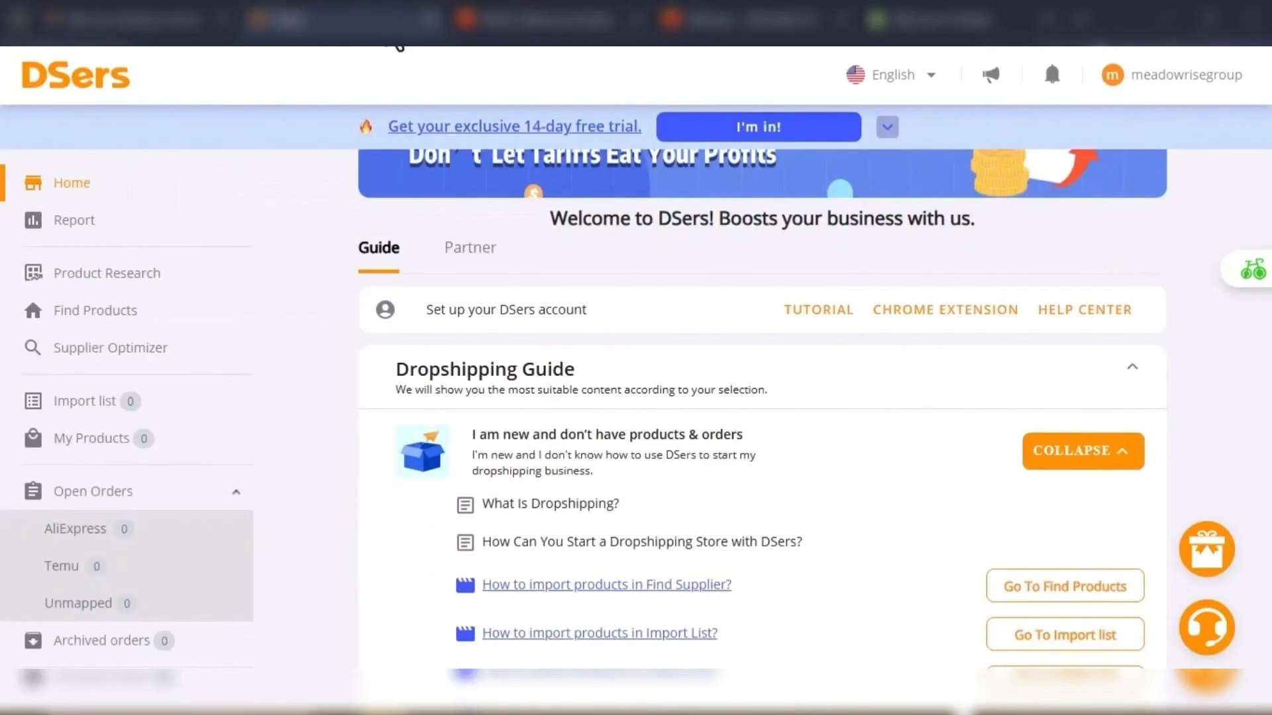
- Search the AliExpress catalogue in Find Products for "hats"
left_click(111, 311)
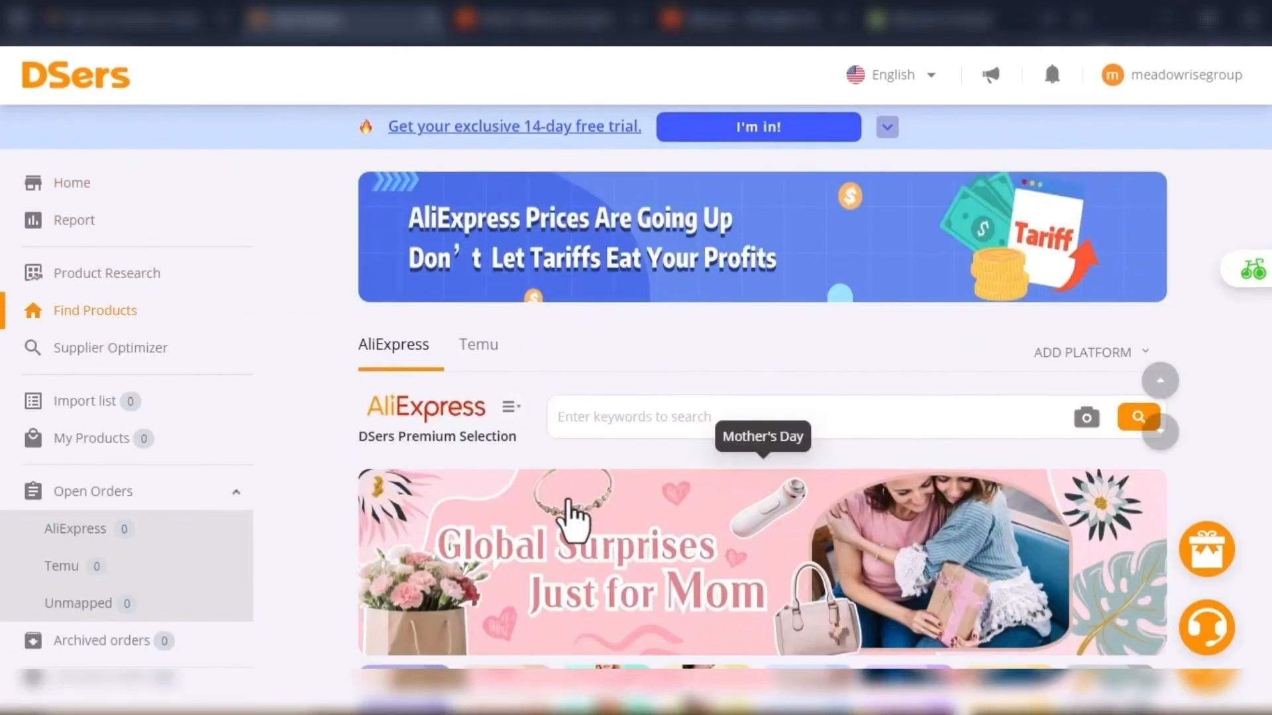
scroll(570, 515, "down", 2)
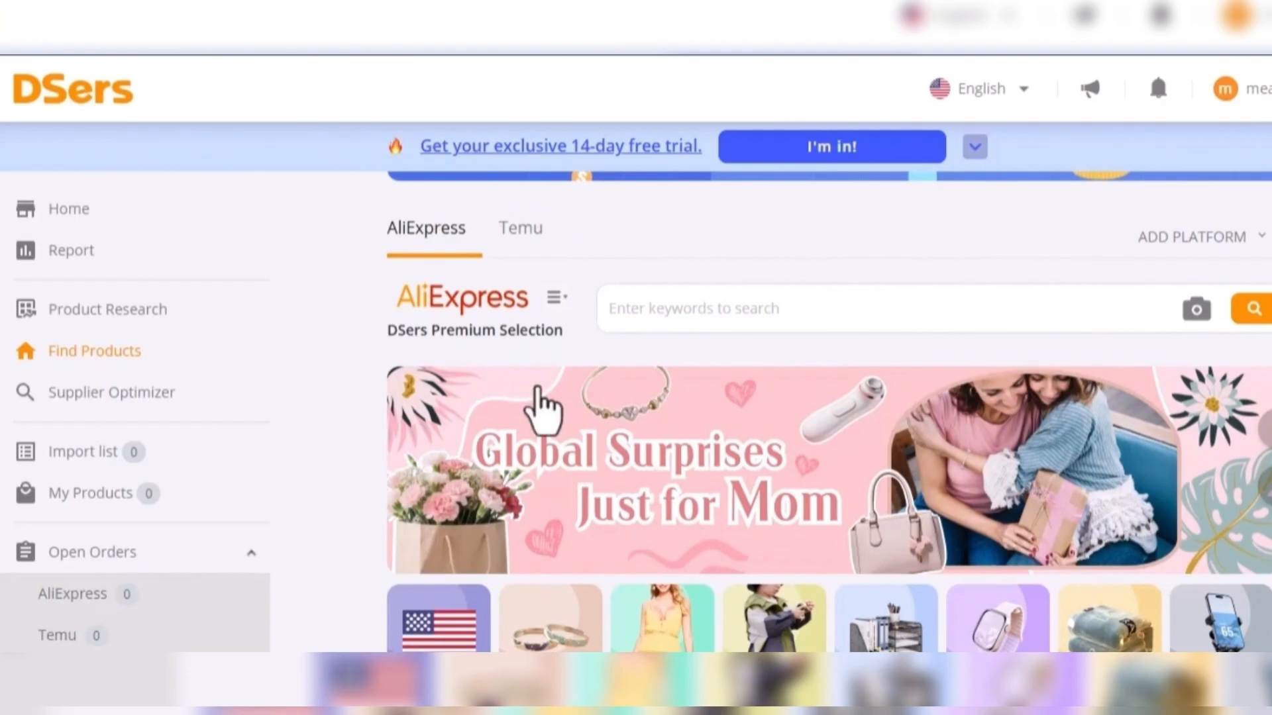
left_click(600, 488)
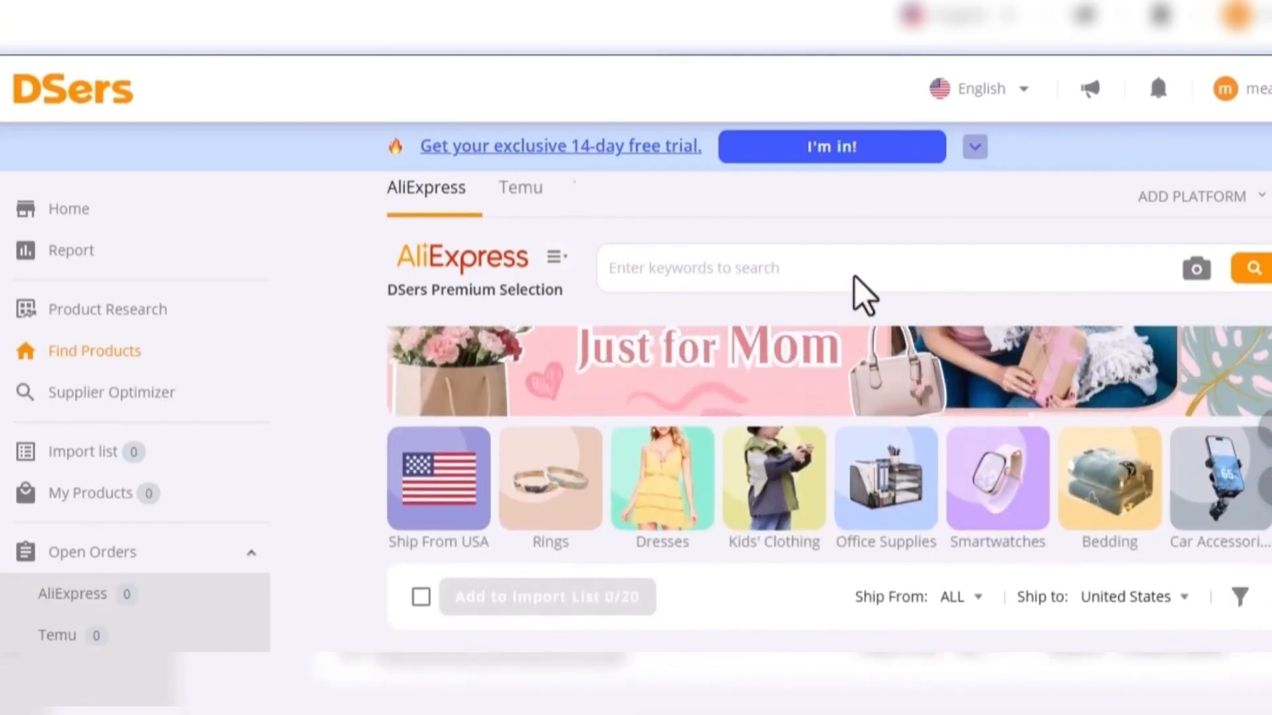
left_click(840, 274)
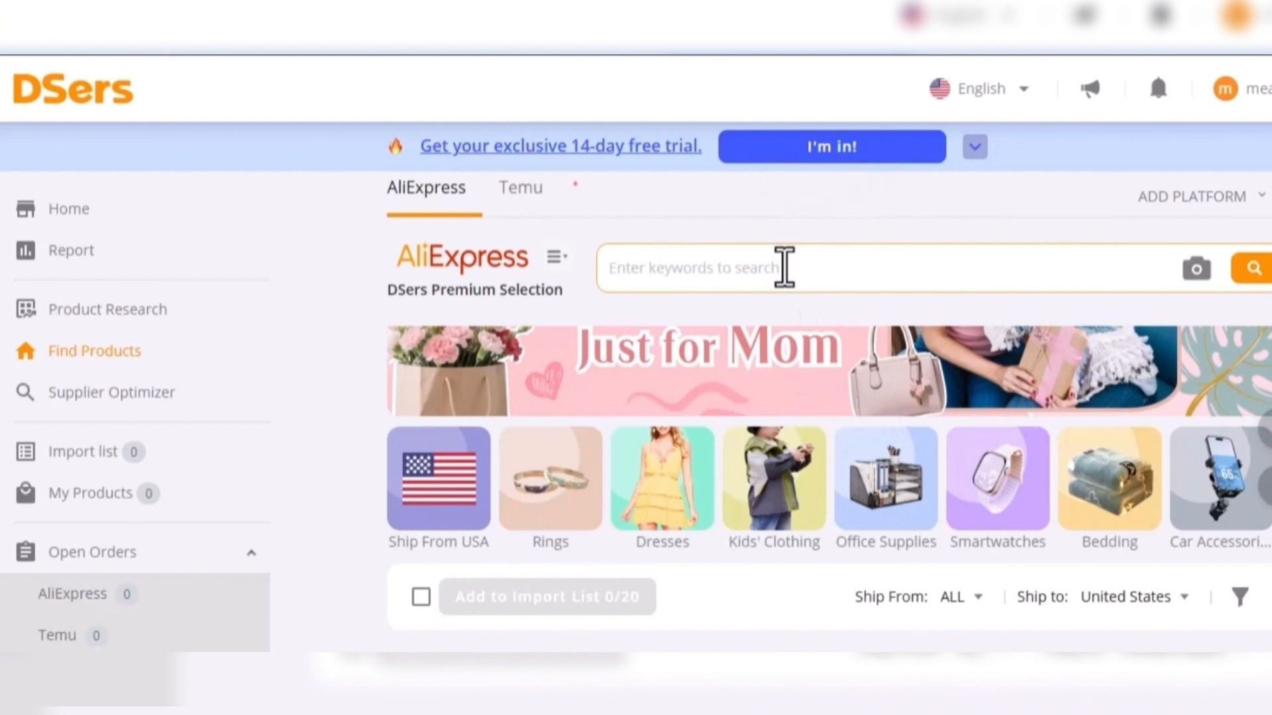
type("hats")
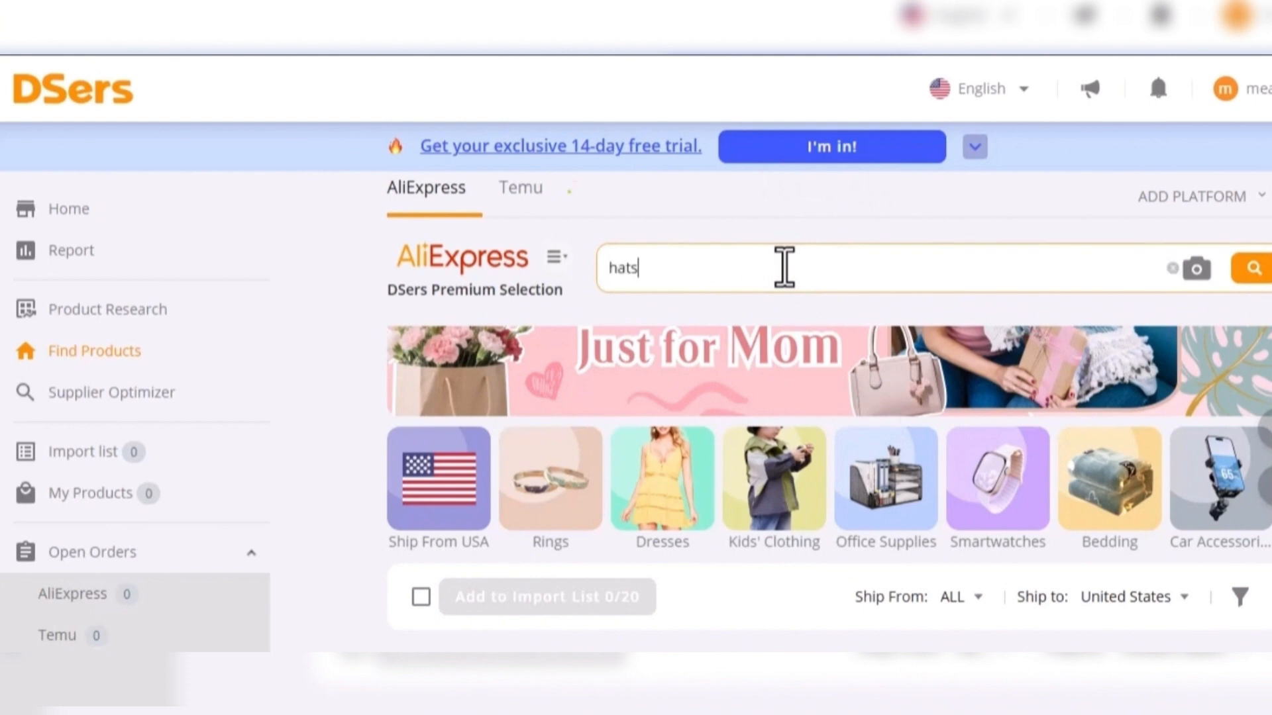
left_click(1263, 268)
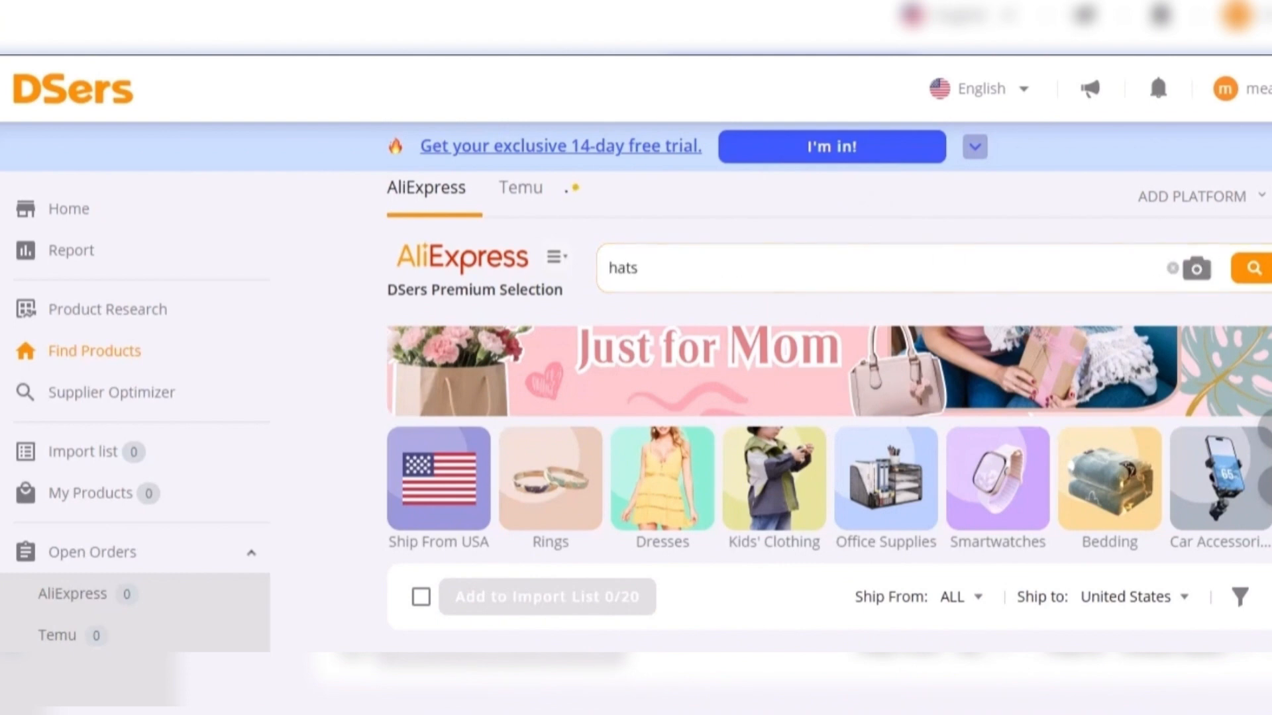
- Run the "hats" search and look through the listed hats
left_click(1252, 267)
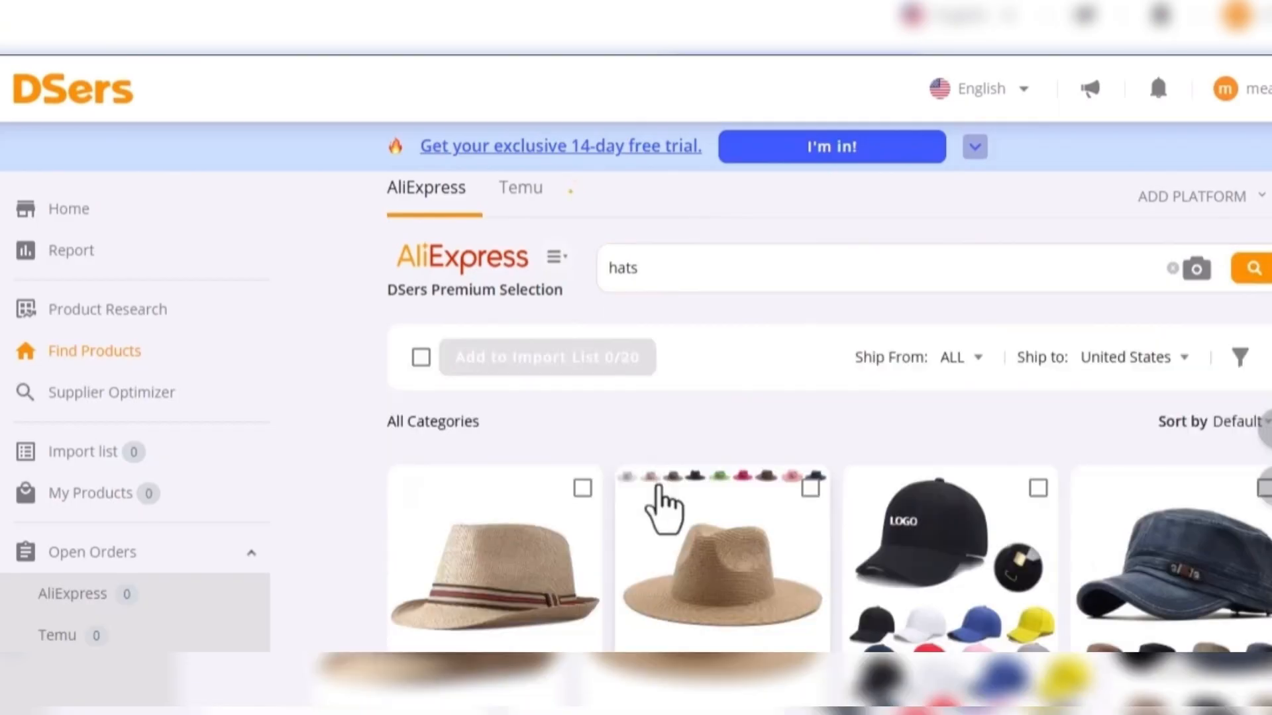
scroll(679, 526, "down", 5)
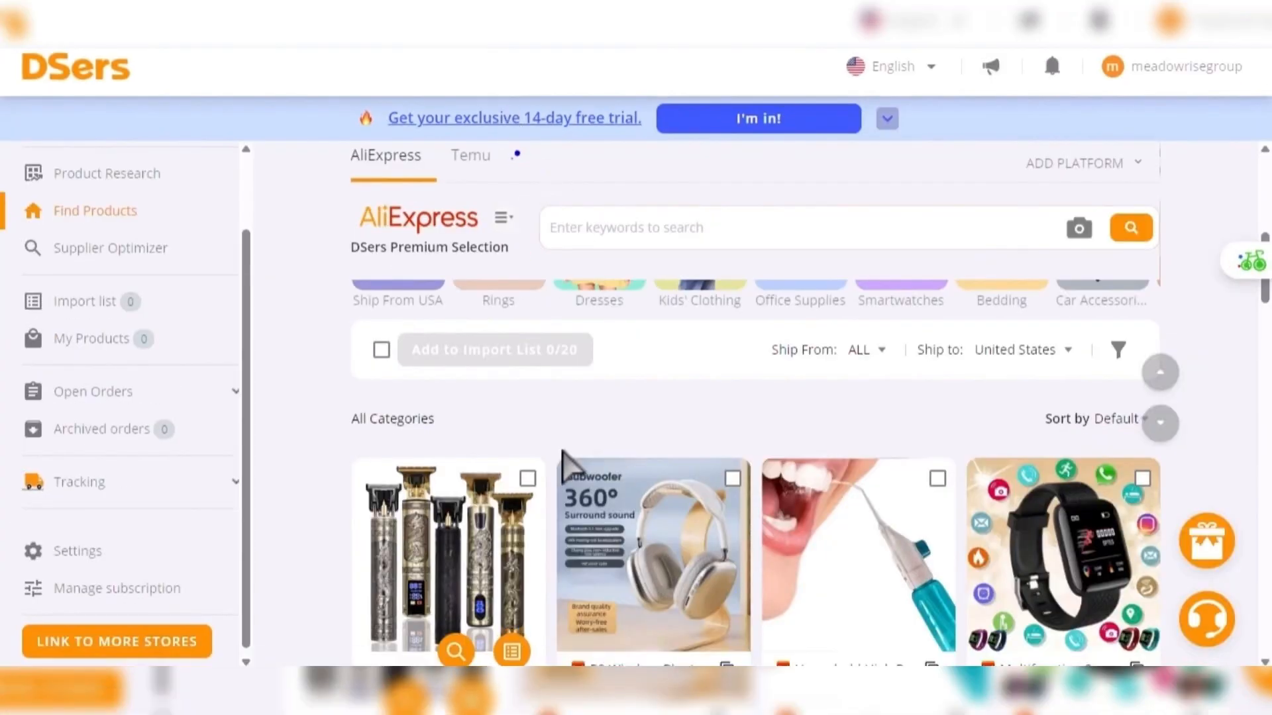
left_click(381, 349)
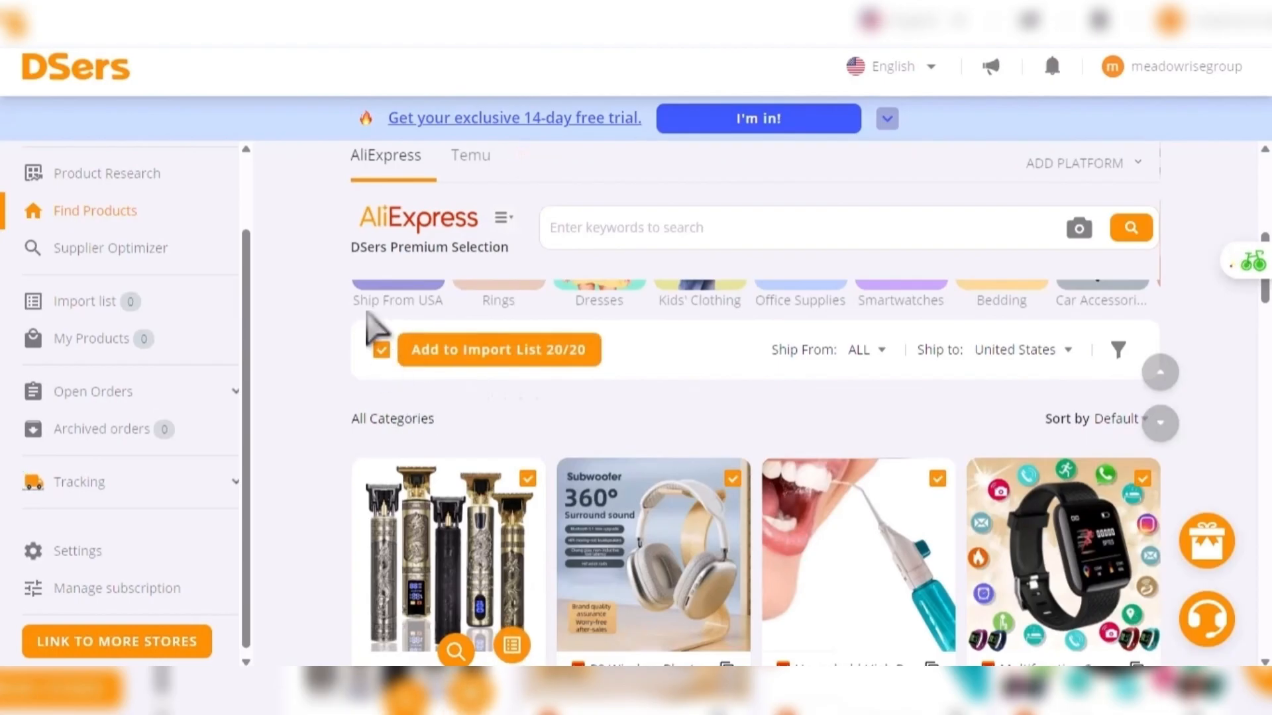
left_click(382, 350)
scroll(412, 374, "down", 1)
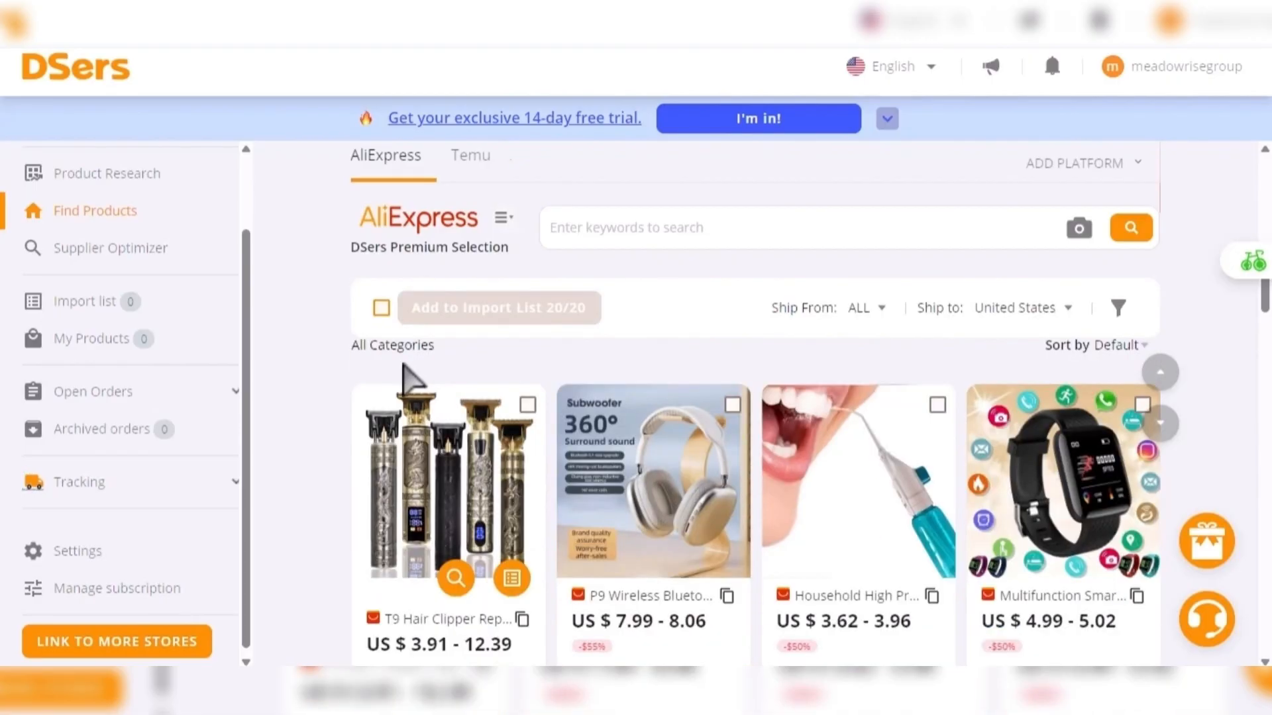
- Select the P9 Wireless Bluetooth headphones for import and browse the other AliExpress products
scroll(457, 339, "up", 1)
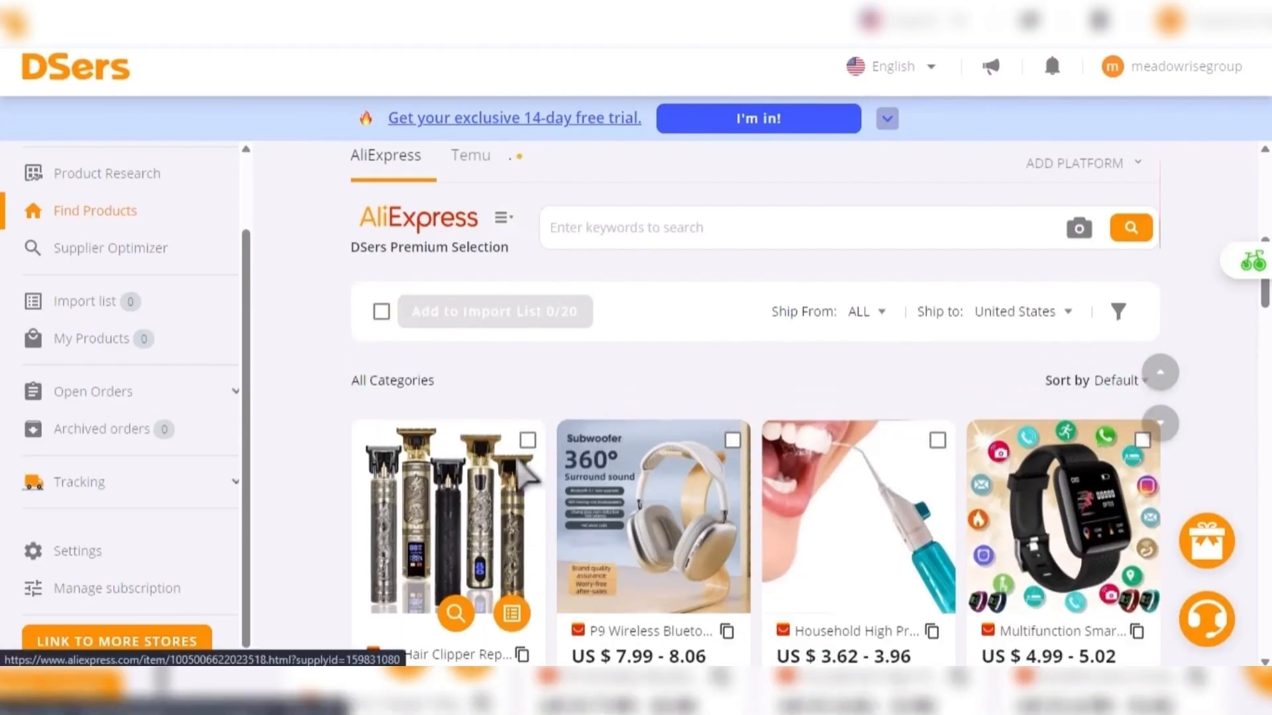
left_click(732, 439)
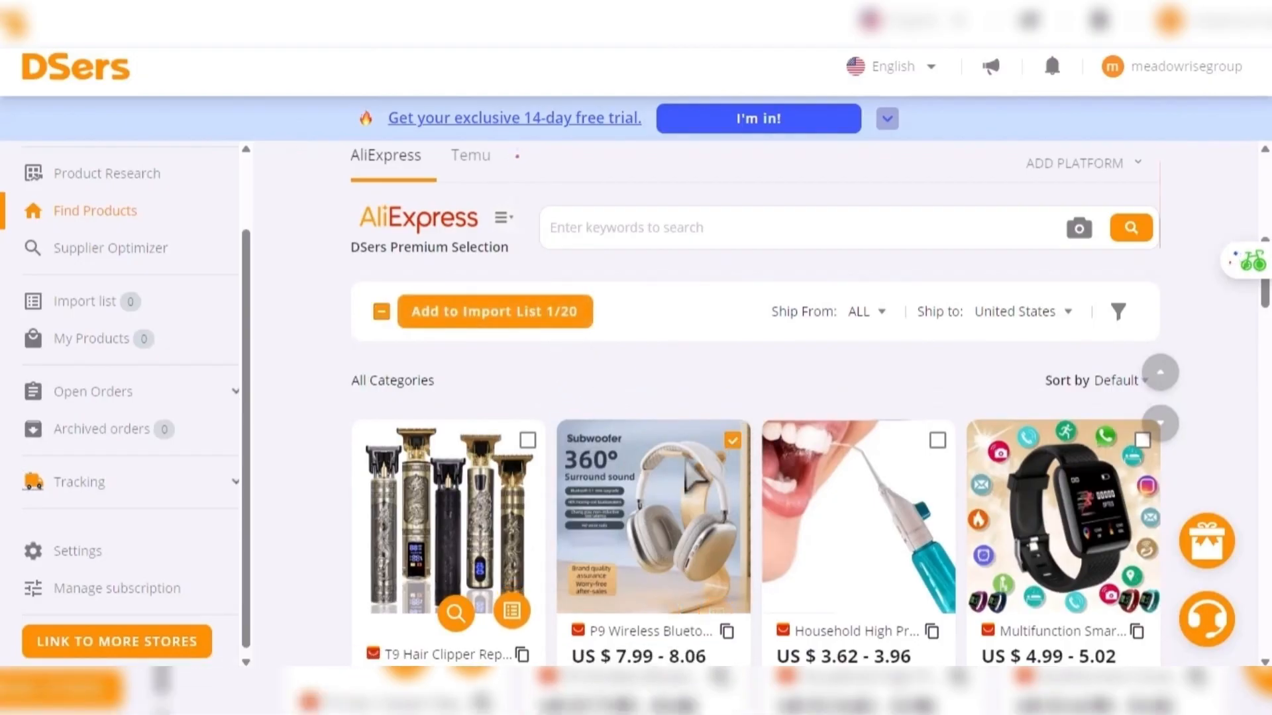
scroll(833, 410, "down", 2)
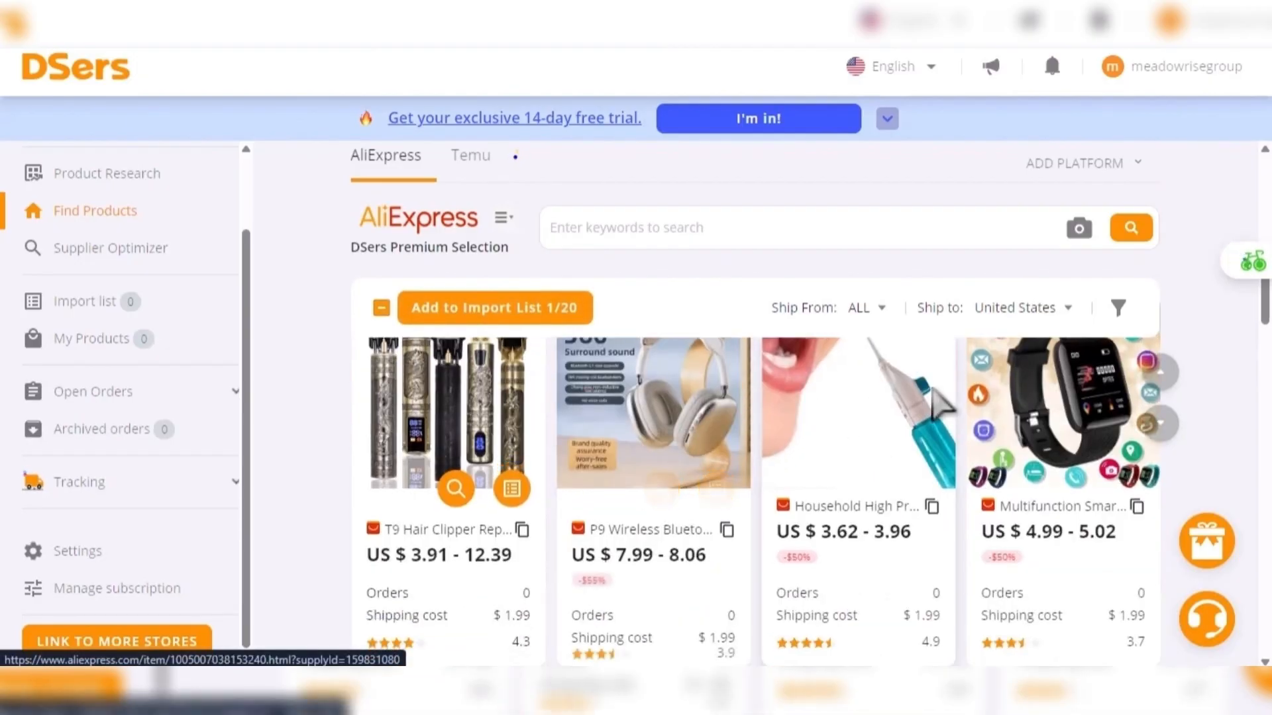
scroll(854, 464, "up", 2)
scroll(689, 475, "down", 1)
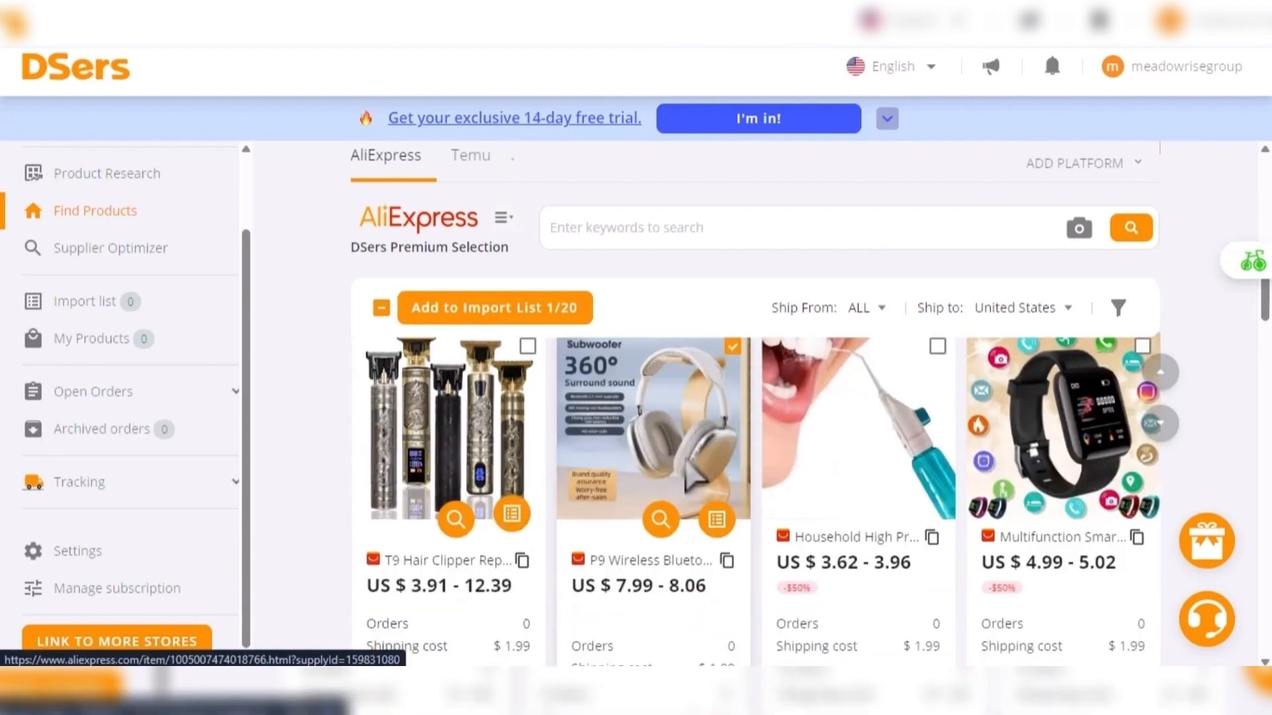
scroll(940, 404, "up", 1)
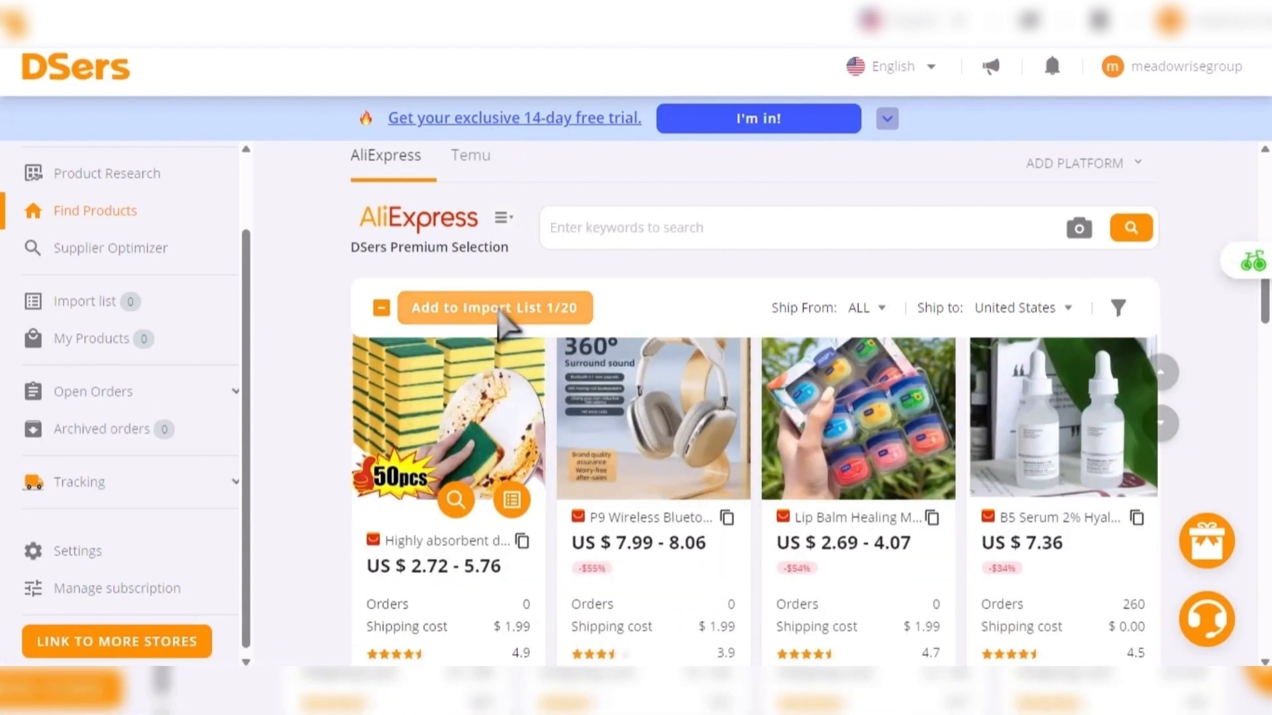
scroll(623, 401, "up", 1)
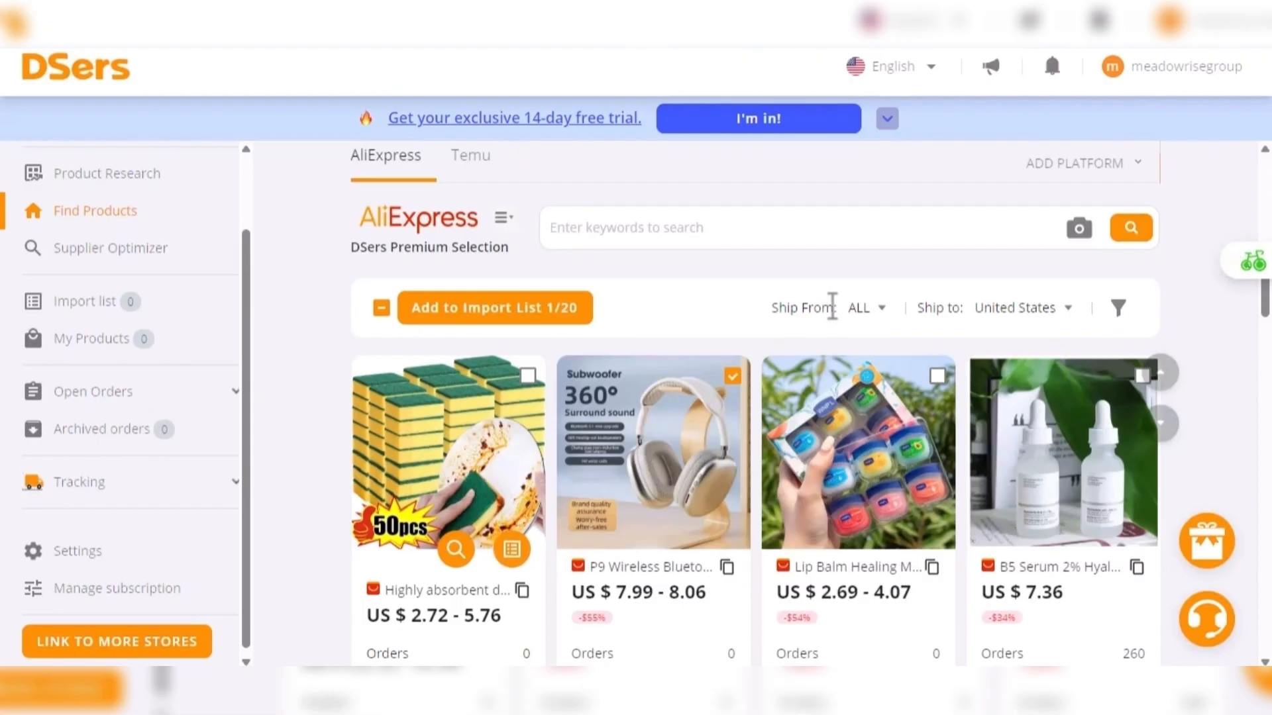
- Check which ship-from countries are available for filtering the AliExpress products
left_click(883, 310)
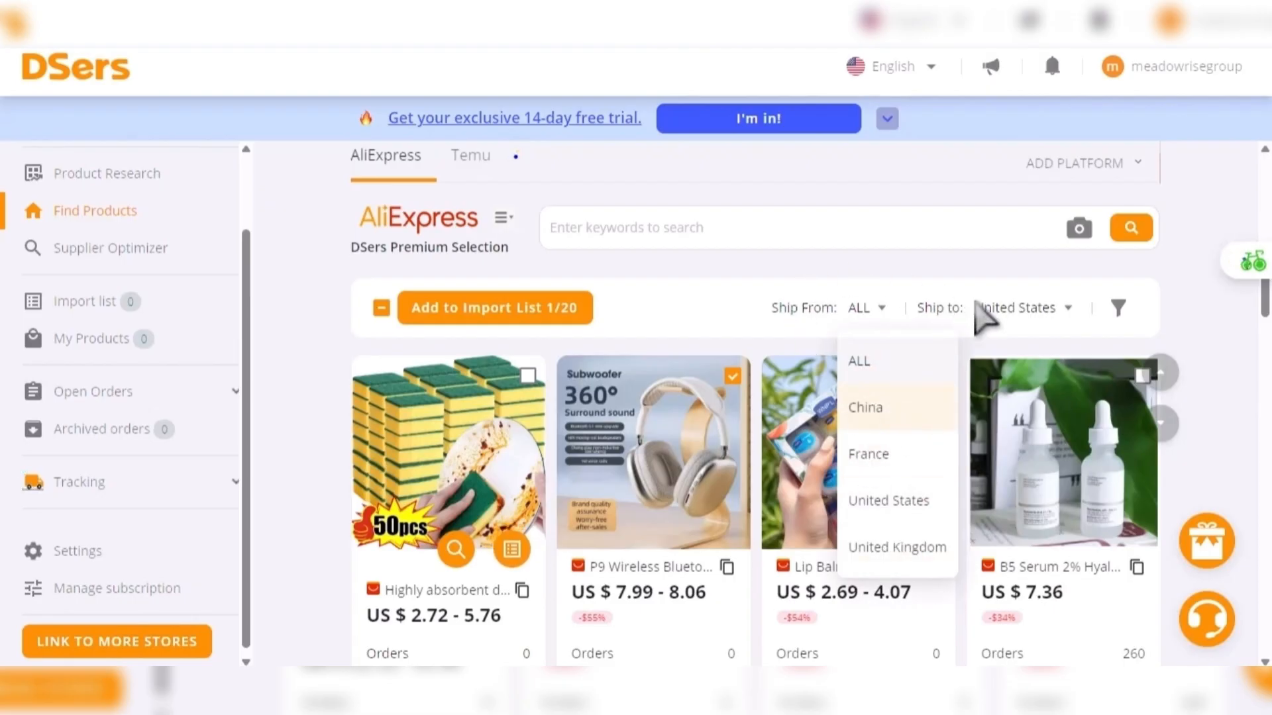
left_click(956, 309)
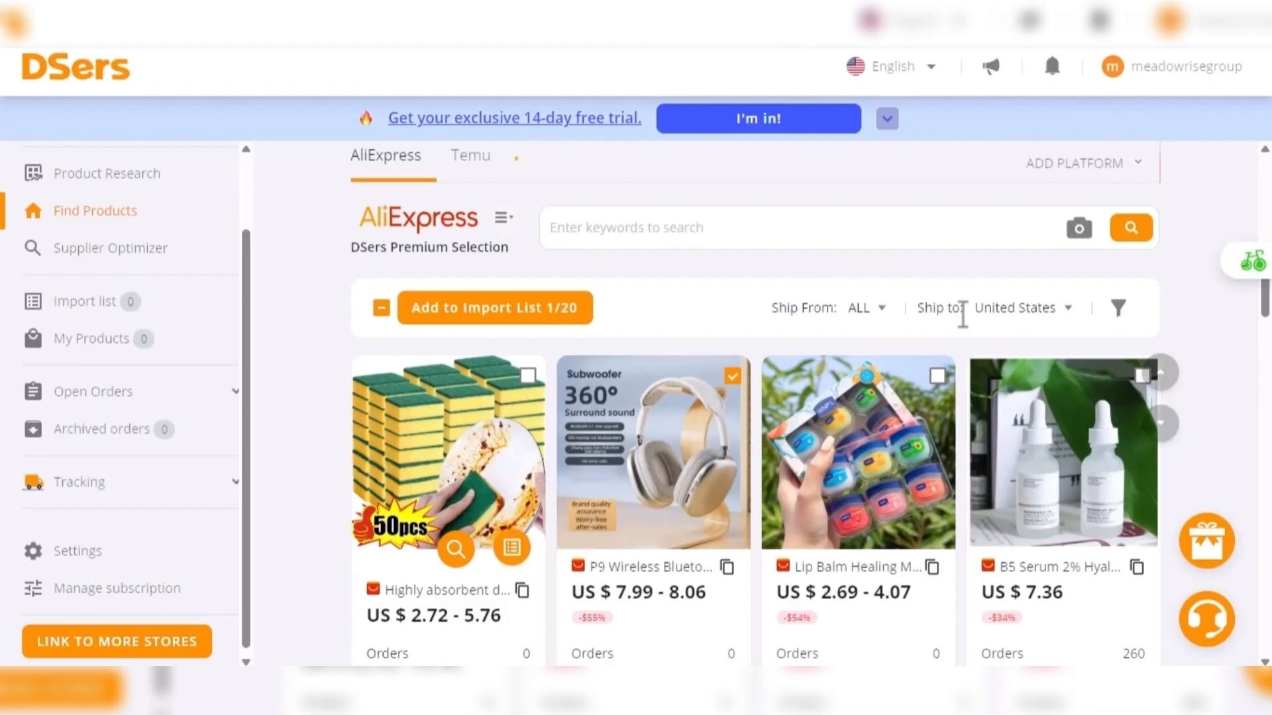
scroll(963, 314, "down", 2)
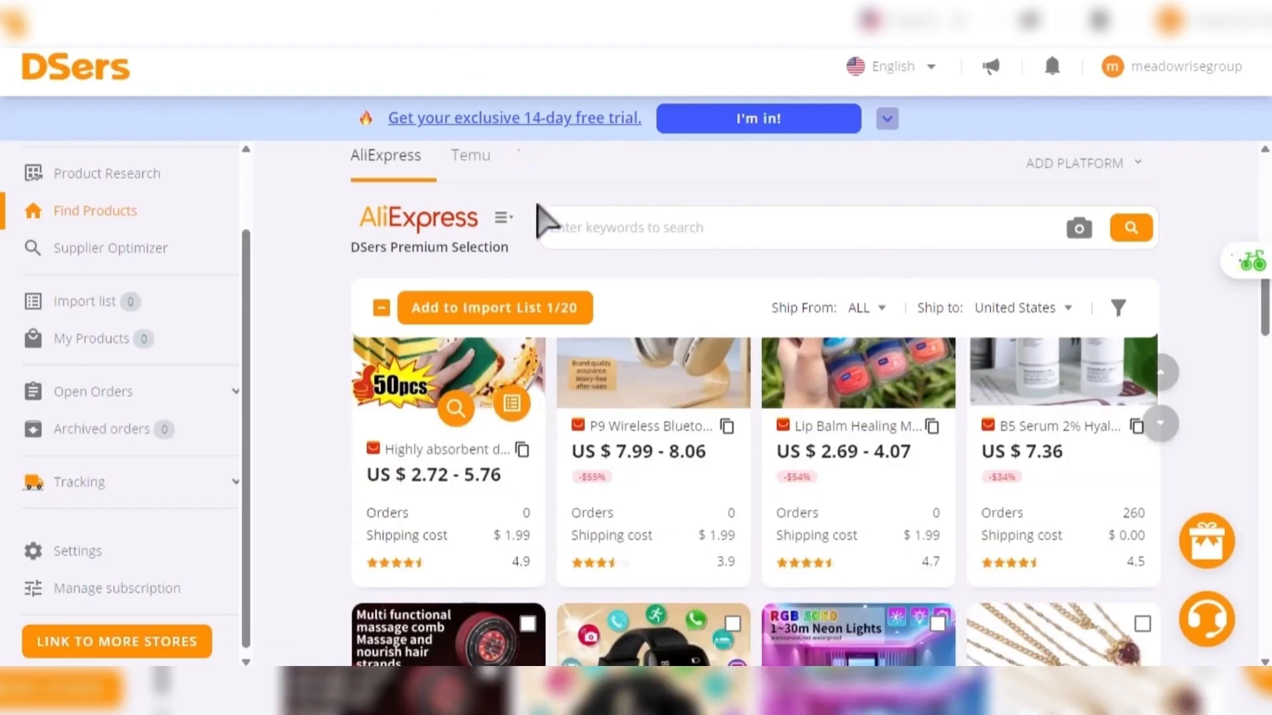
- Also select the B5 Serum 2% Hyaluronic product, add both selected products to the import list, and open that list
scroll(619, 420, "up", 1)
scroll(619, 420, "up", 1)
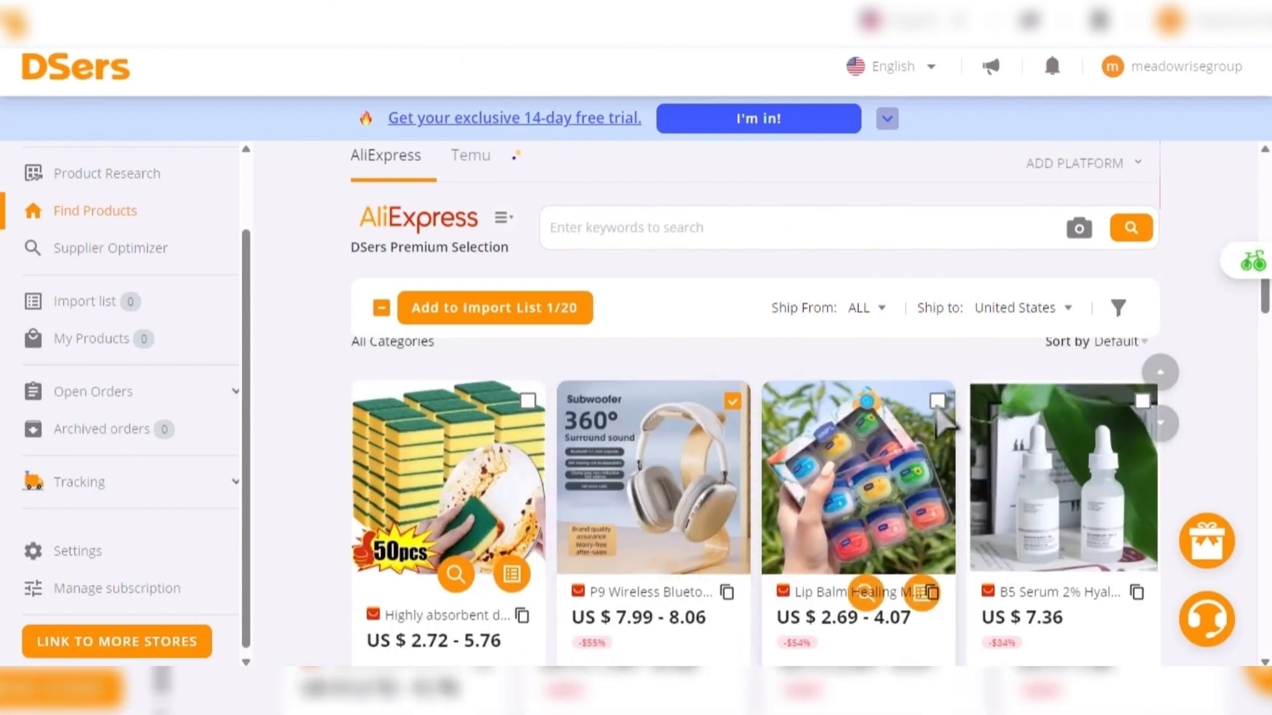
left_click(1143, 401)
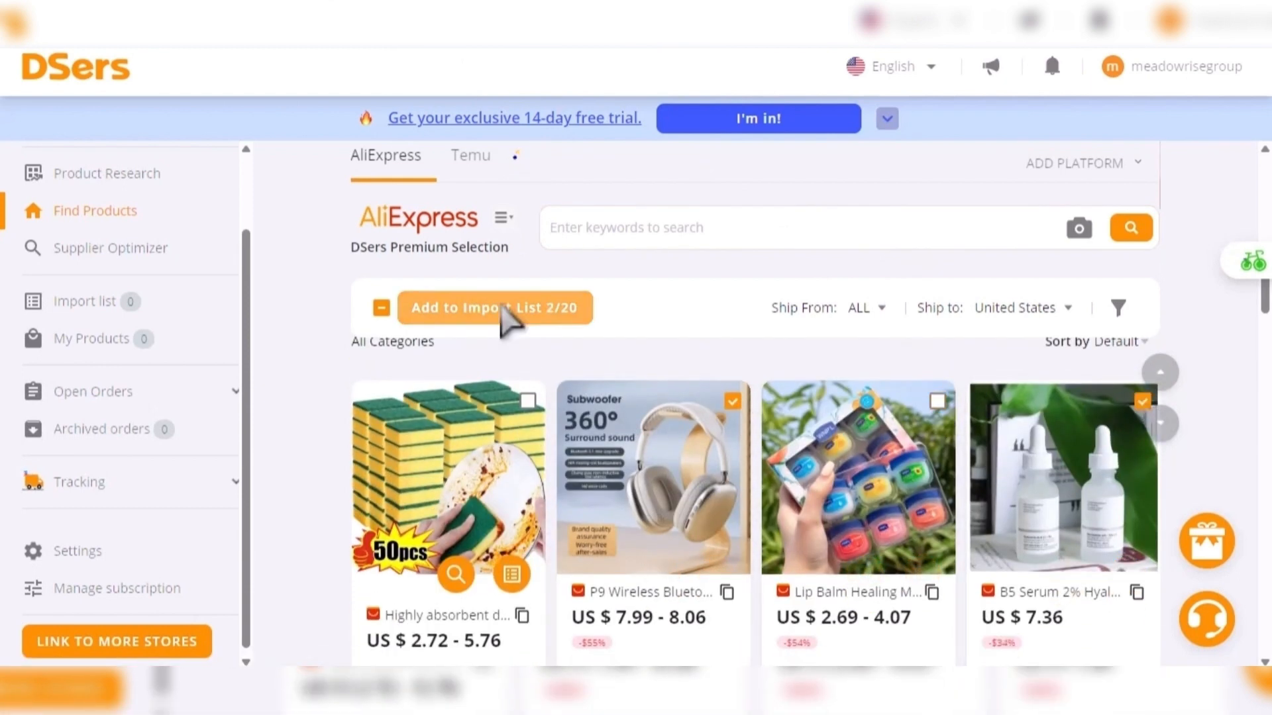
left_click(507, 318)
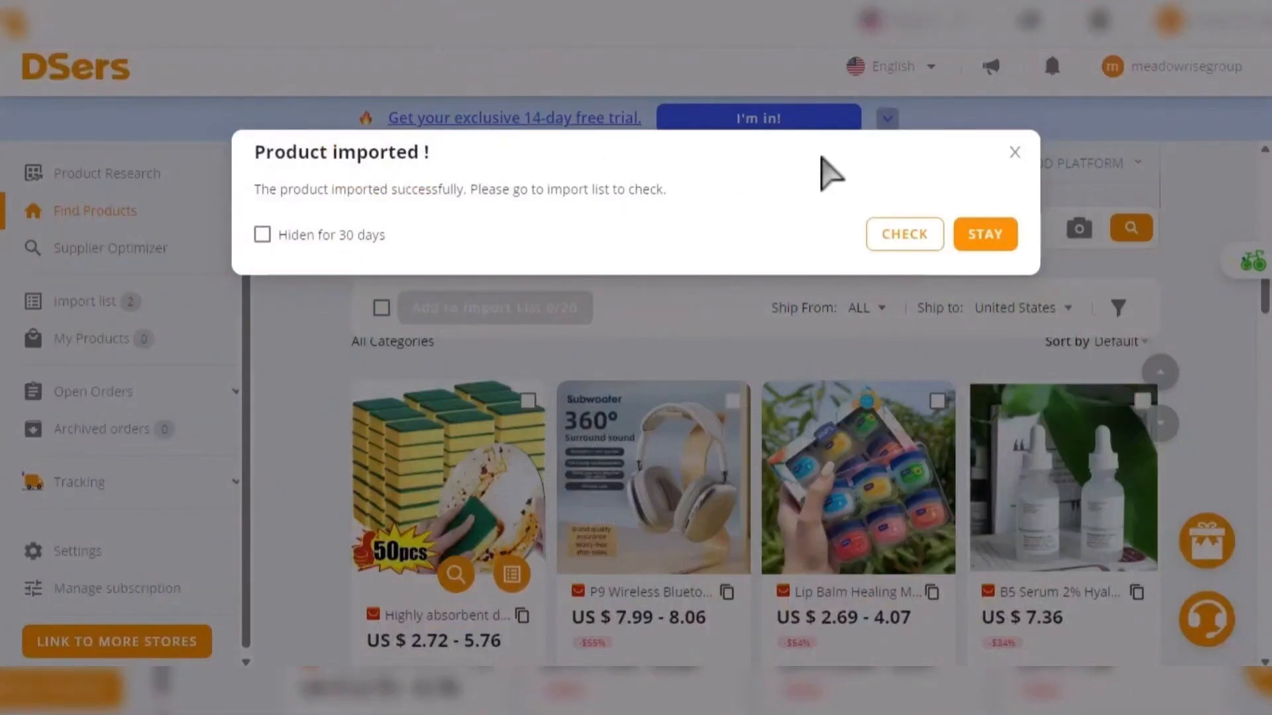
left_click(911, 245)
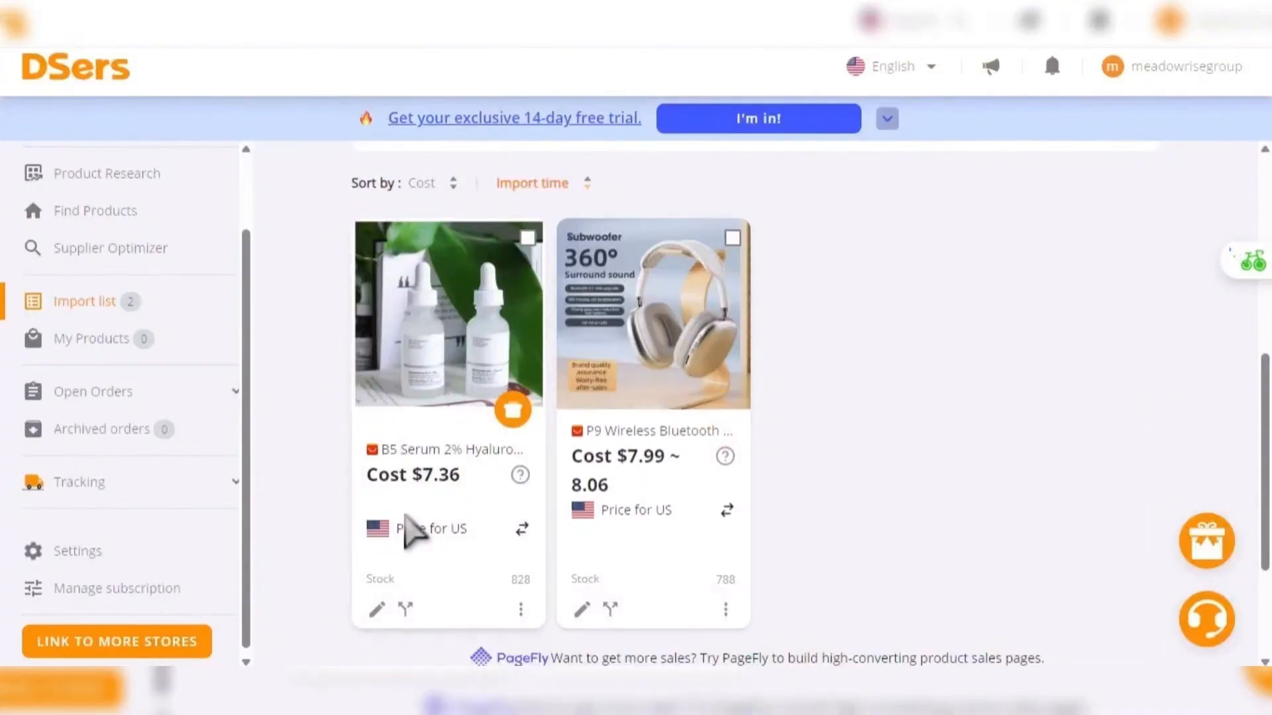
- Open the imported B5 Serum for editing and review its title, weight, dimensions and organization details
scroll(426, 582, "down", 1)
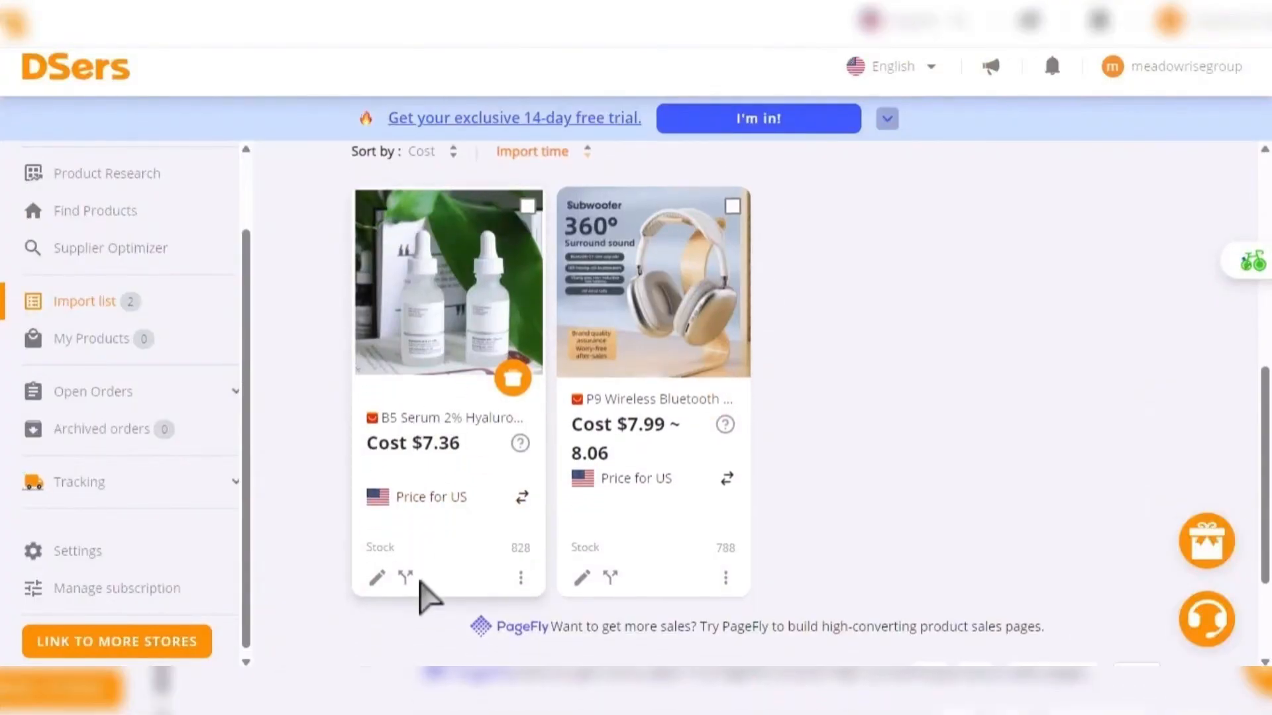
left_click(372, 542)
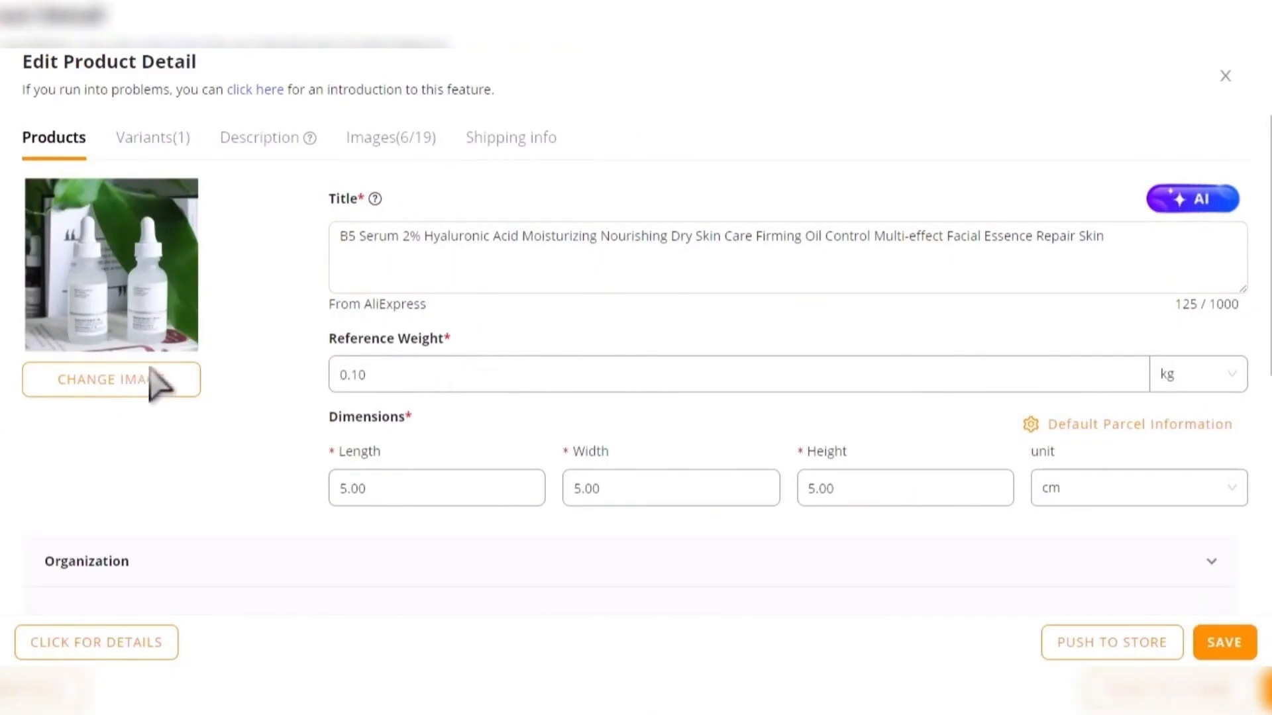
scroll(384, 384, "down", 1)
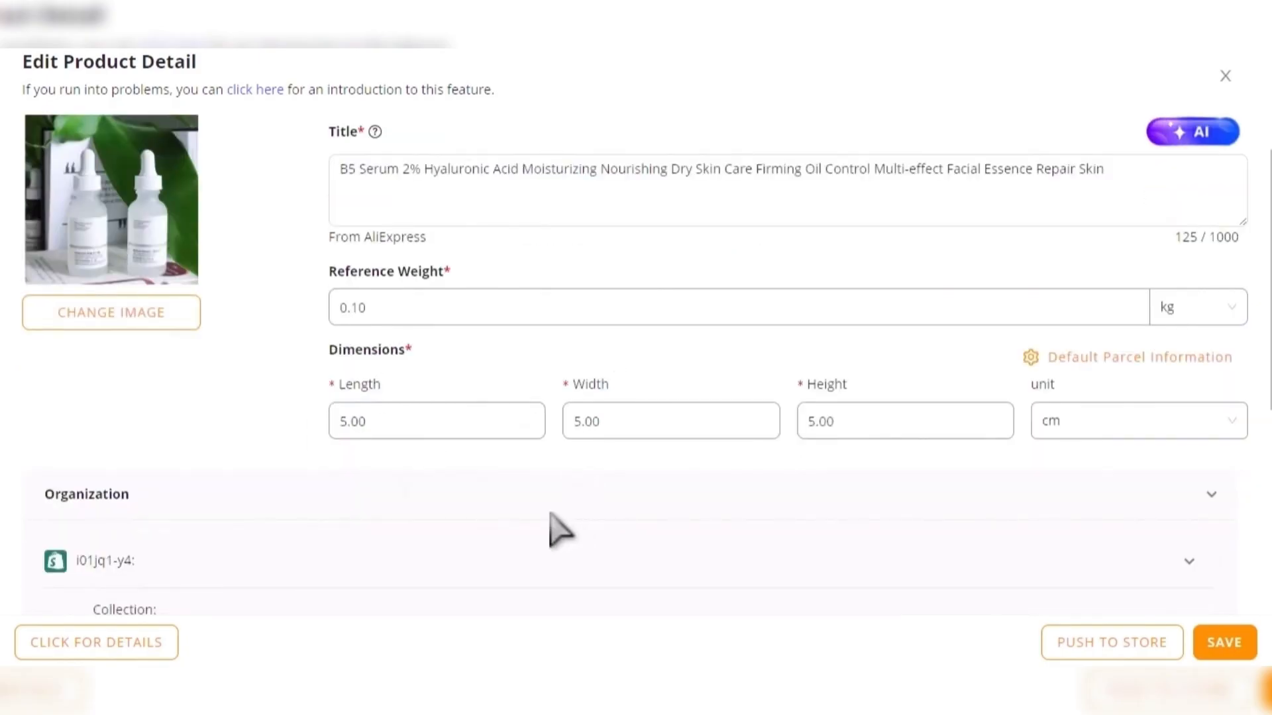
scroll(560, 528, "down", 3)
scroll(556, 529, "up", 4)
scroll(558, 530, "down", 6)
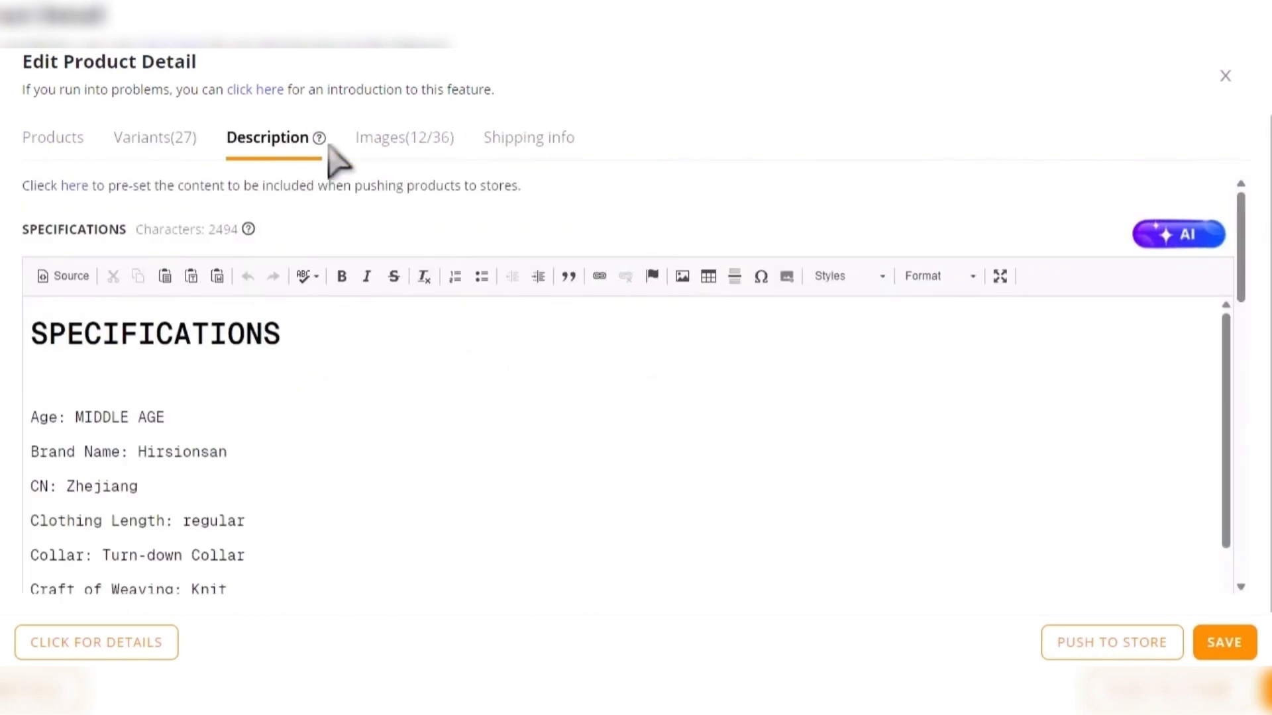
- Review the images and shipping information of the striped Hirsionsan polo shirt
left_click(394, 136)
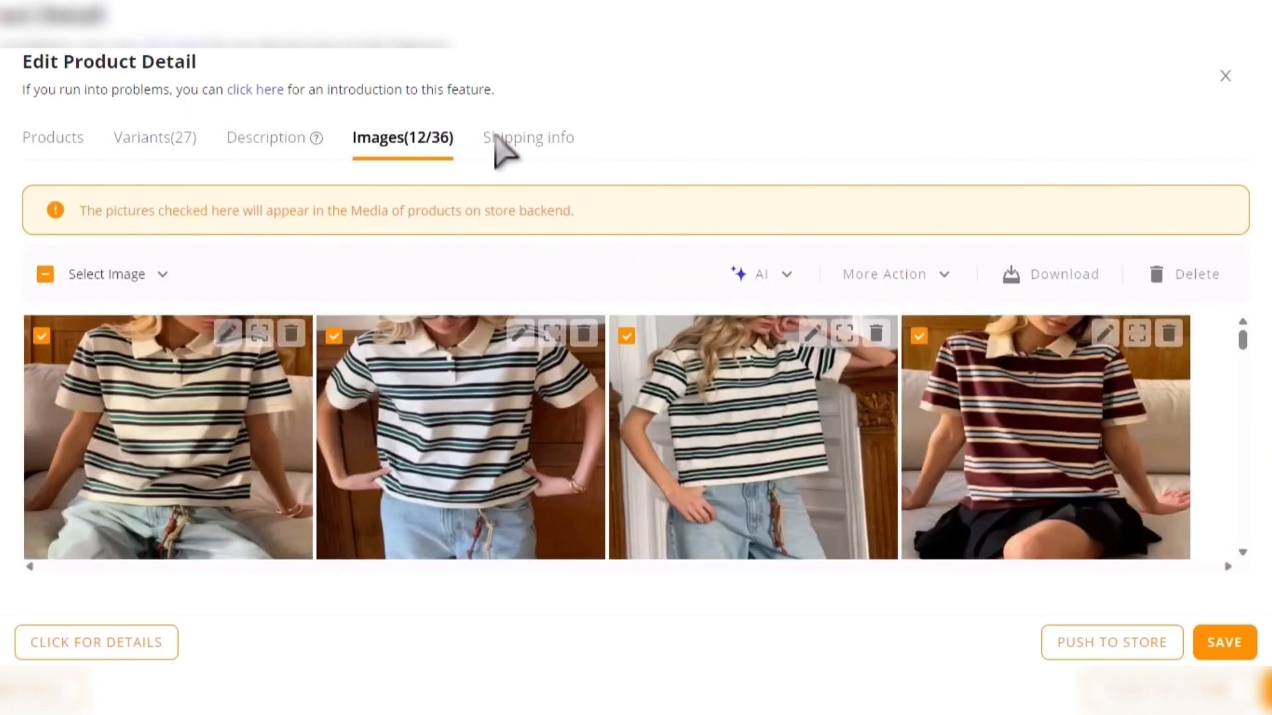
left_click(489, 136)
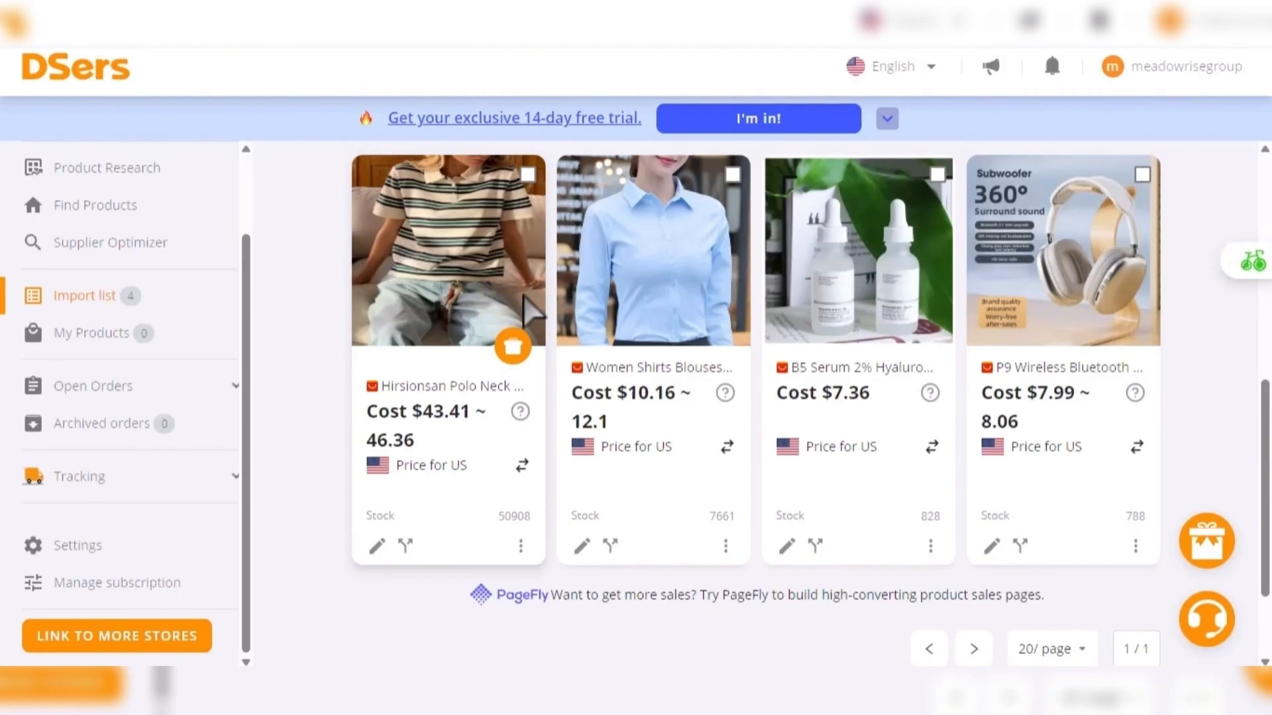
- Push the Hirsionsan polo shirt to the i01jq1-y4 store, keeping automatic inventory, automatic price and manual price updates selected
left_click(514, 358)
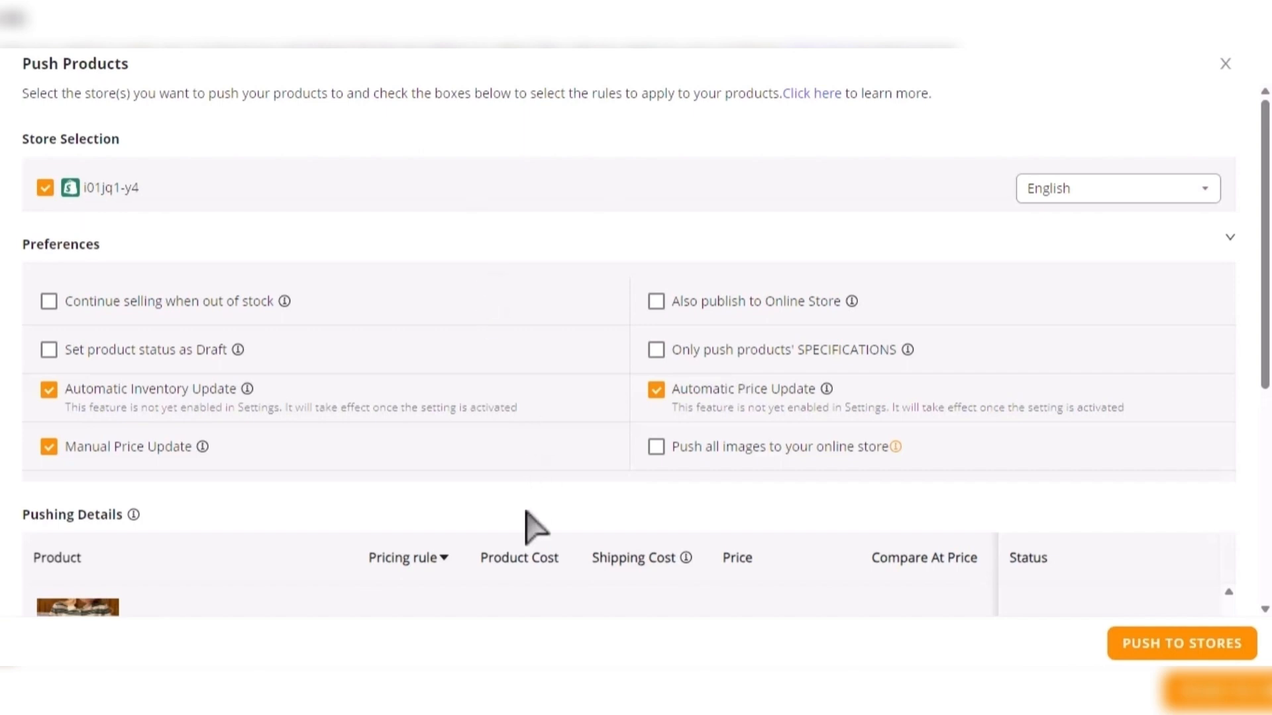
scroll(535, 528, "down", 2)
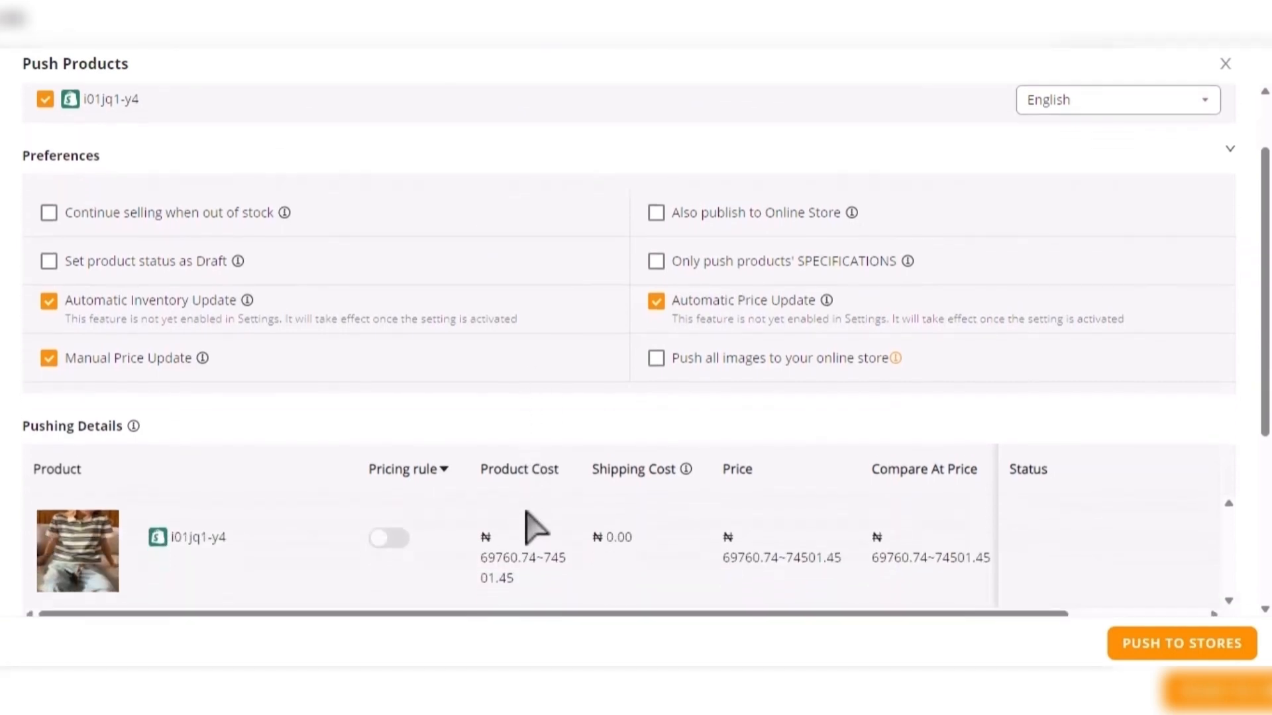
scroll(535, 528, "down", 1)
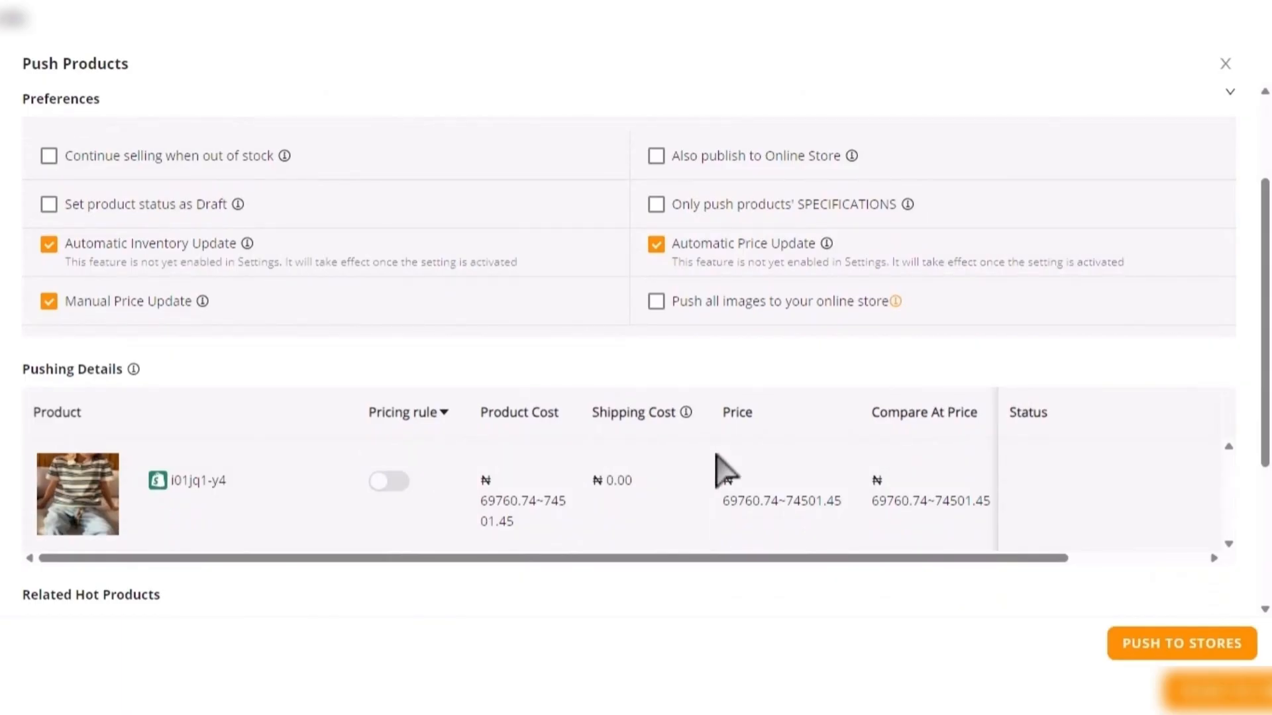
scroll(725, 470, "down", 1)
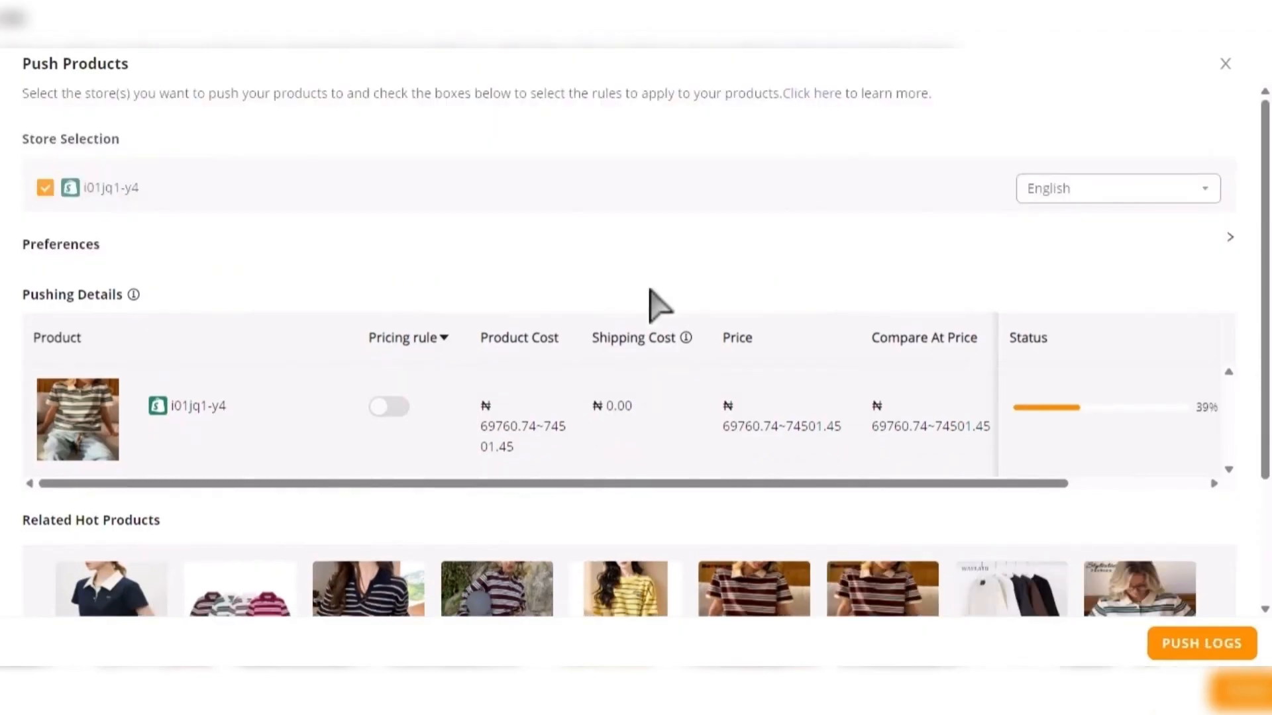